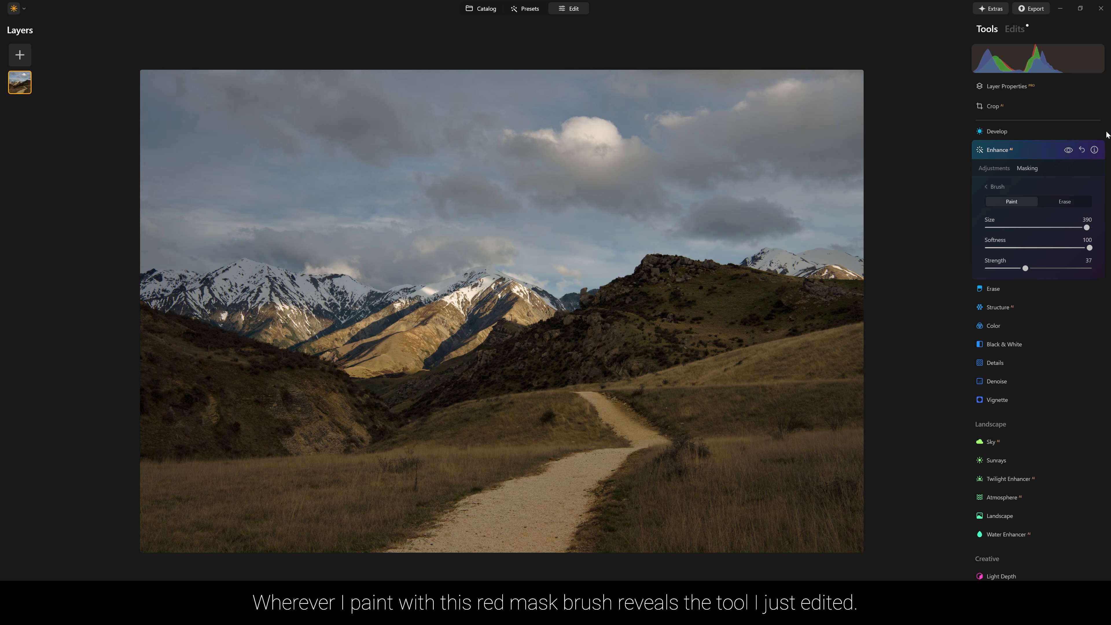
Compare the photo with and without the masked Enhance AI adjustment, and close the tool.
{"action": "left_click", "coordinate": [1069, 150]}
{"action": "left_click", "coordinate": [1069, 150]}
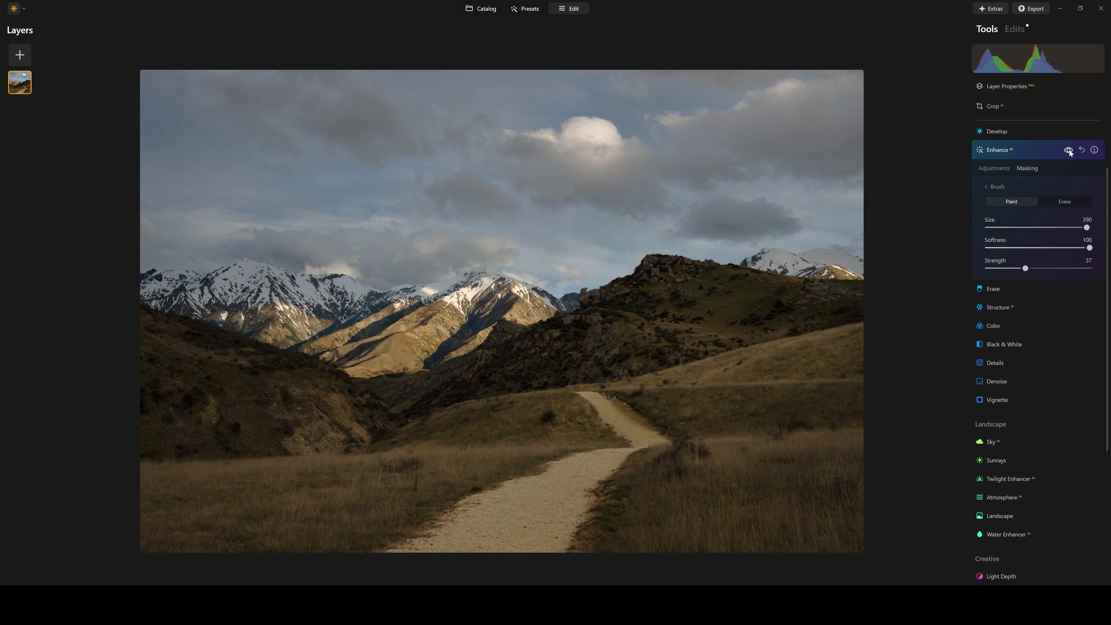
{"action": "left_click", "coordinate": [1047, 153]}
Add a moderate amount of Sky Enhancer in Enhance AI across the whole photo.
{"action": "left_click", "coordinate": [1047, 153]}
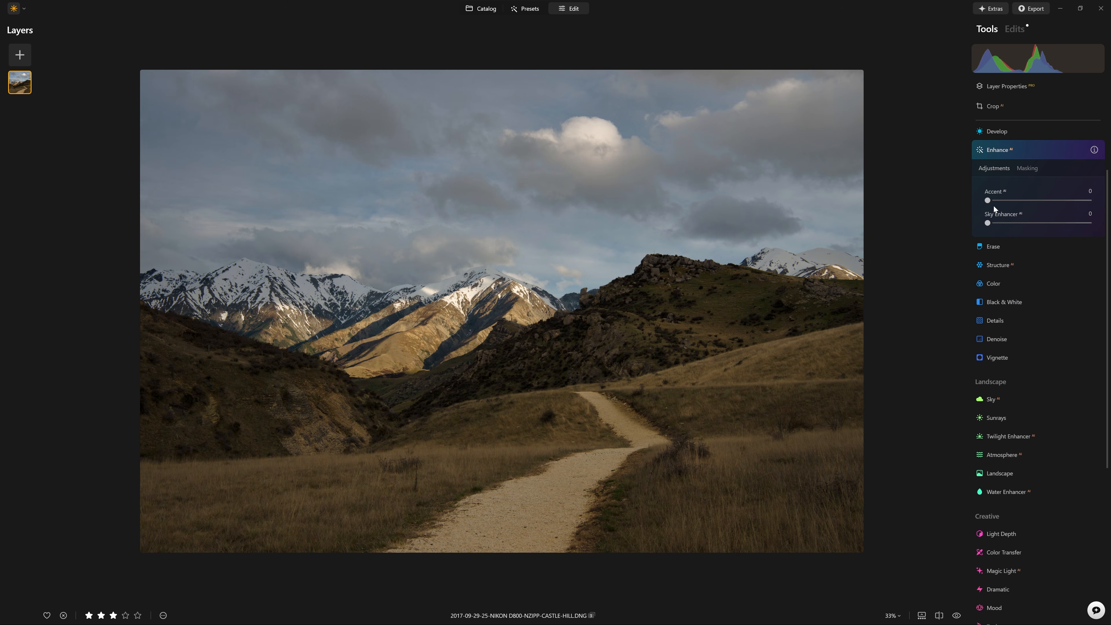
{"action": "left_click_drag", "start_coordinate": [989, 223], "coordinate": [1025, 224]}
{"action": "left_click", "coordinate": [1038, 133]}
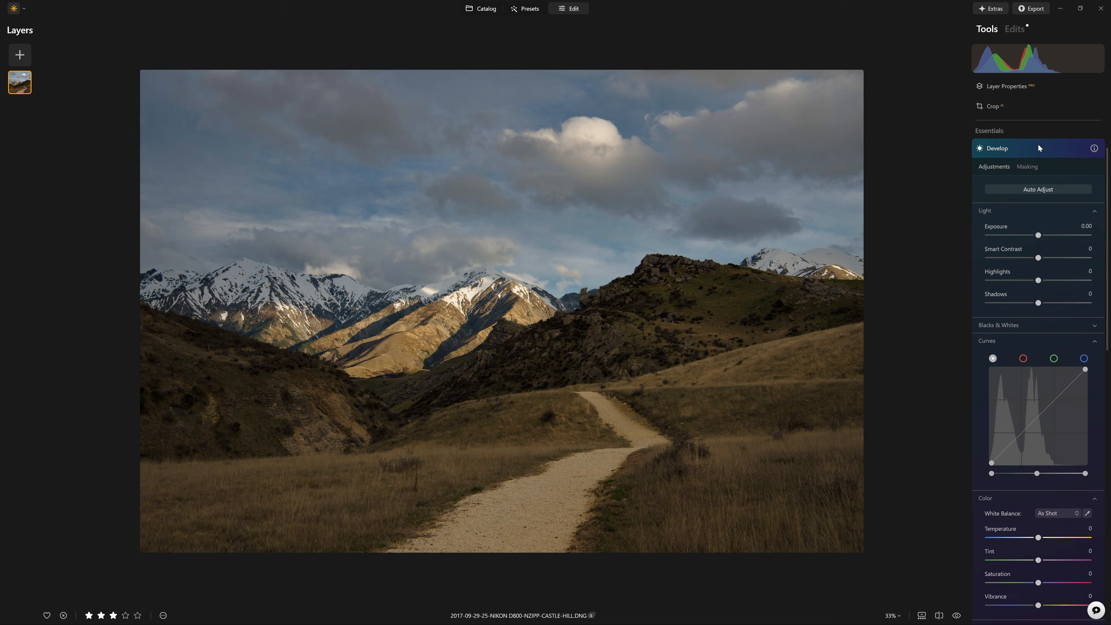
{"action": "left_click", "coordinate": [1038, 146]}
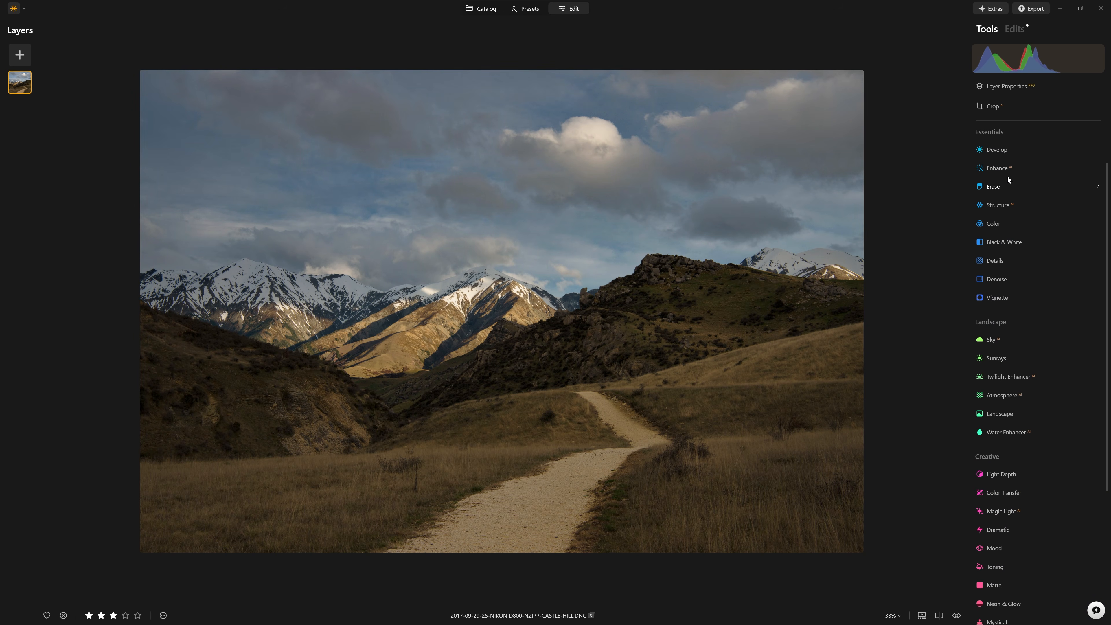
Apply Structure AI to the photo, trying an amount of 94 with a before/after comparison and settling on 61.
{"action": "left_click", "coordinate": [1021, 206]}
{"action": "left_click_drag", "start_coordinate": [1036, 200], "coordinate": [1087, 207]}
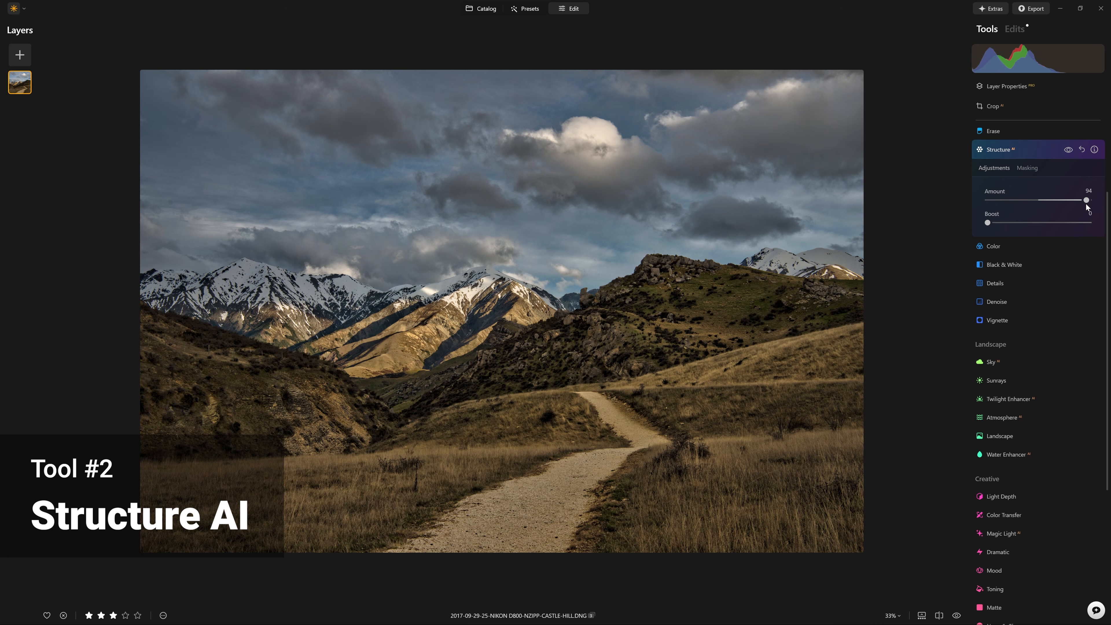
{"action": "left_click", "coordinate": [1068, 153]}
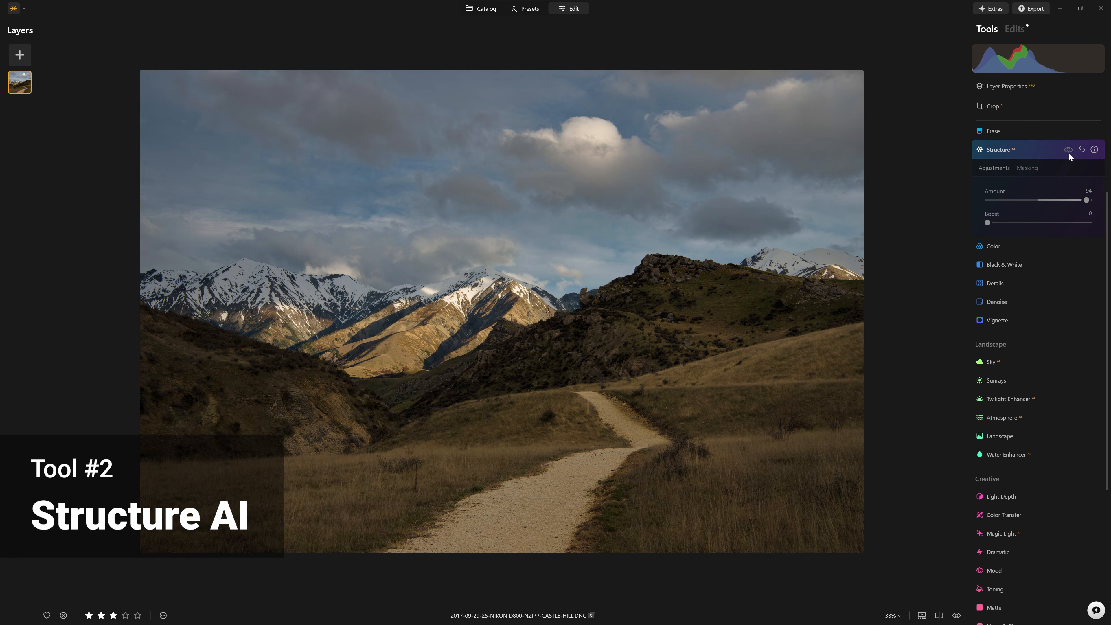
{"action": "left_click", "coordinate": [1069, 153]}
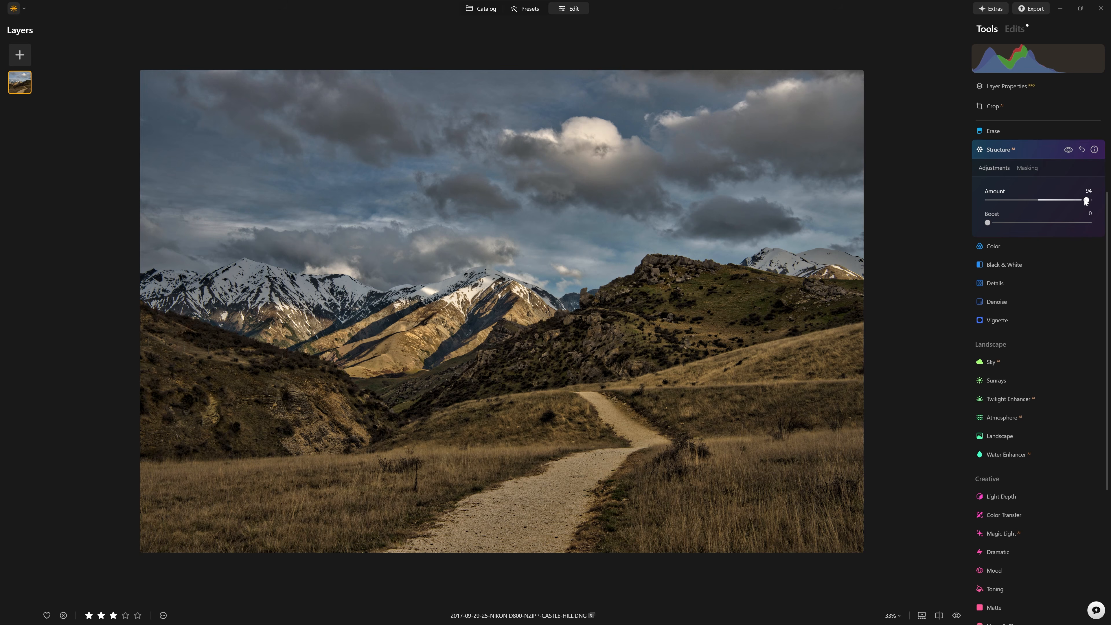
{"action": "mouse_move", "coordinate": [1086, 200]}
{"action": "left_mouse_down"}
{"action": "mouse_move", "coordinate": [1048, 205]}
{"action": "mouse_move", "coordinate": [1072, 202]}
{"action": "left_mouse_up"}
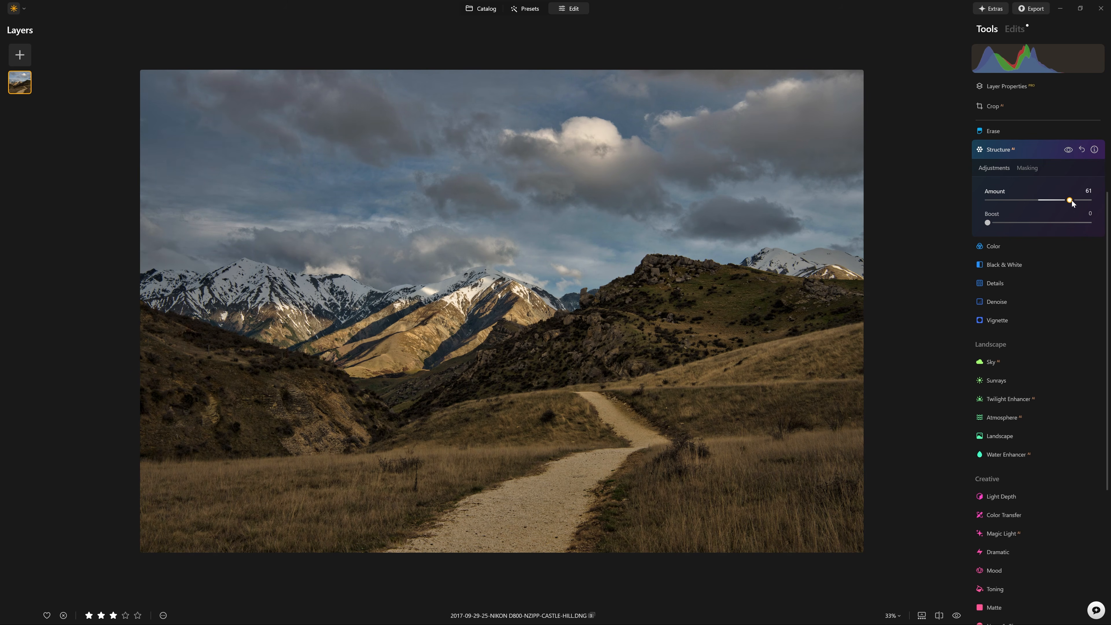
Paint the Structure AI mask over the hills and path with a brush at strength 50, and reduce the brush size to 210.
{"action": "left_click", "coordinate": [1027, 169]}
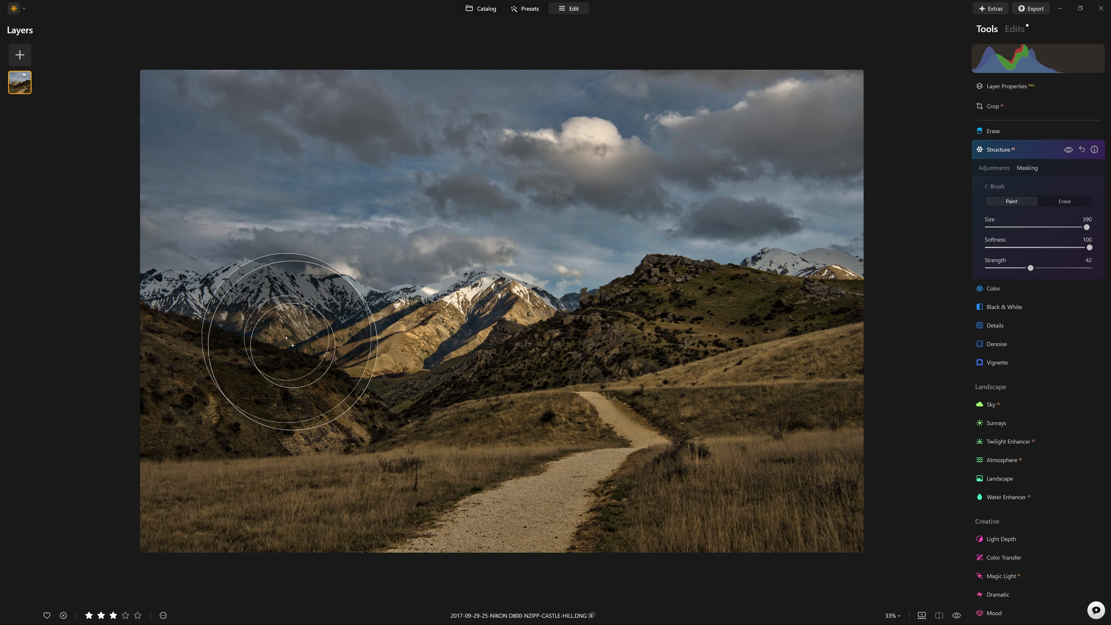
{"action": "left_click_drag", "start_coordinate": [1032, 268], "coordinate": [1039, 268]}
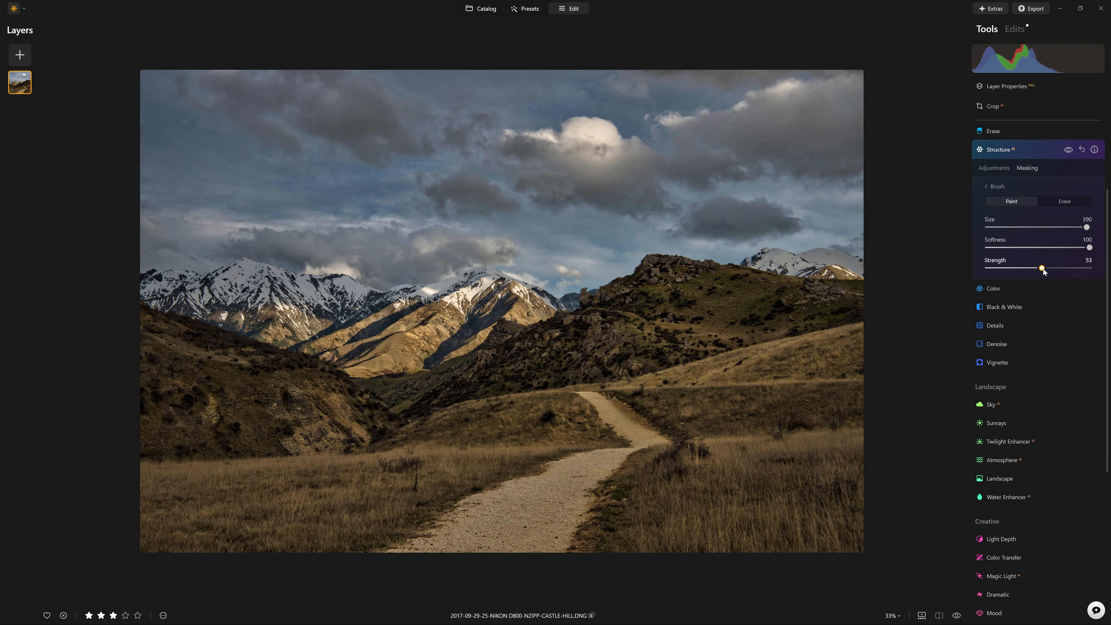
{"action": "mouse_move", "coordinate": [747, 333]}
{"action": "left_mouse_down"}
{"action": "mouse_move", "coordinate": [322, 371]}
{"action": "mouse_move", "coordinate": [313, 397]}
{"action": "mouse_move", "coordinate": [526, 366]}
{"action": "mouse_move", "coordinate": [638, 442]}
{"action": "mouse_move", "coordinate": [446, 509]}
{"action": "mouse_move", "coordinate": [401, 547]}
{"action": "mouse_move", "coordinate": [612, 489]}
{"action": "left_mouse_up"}
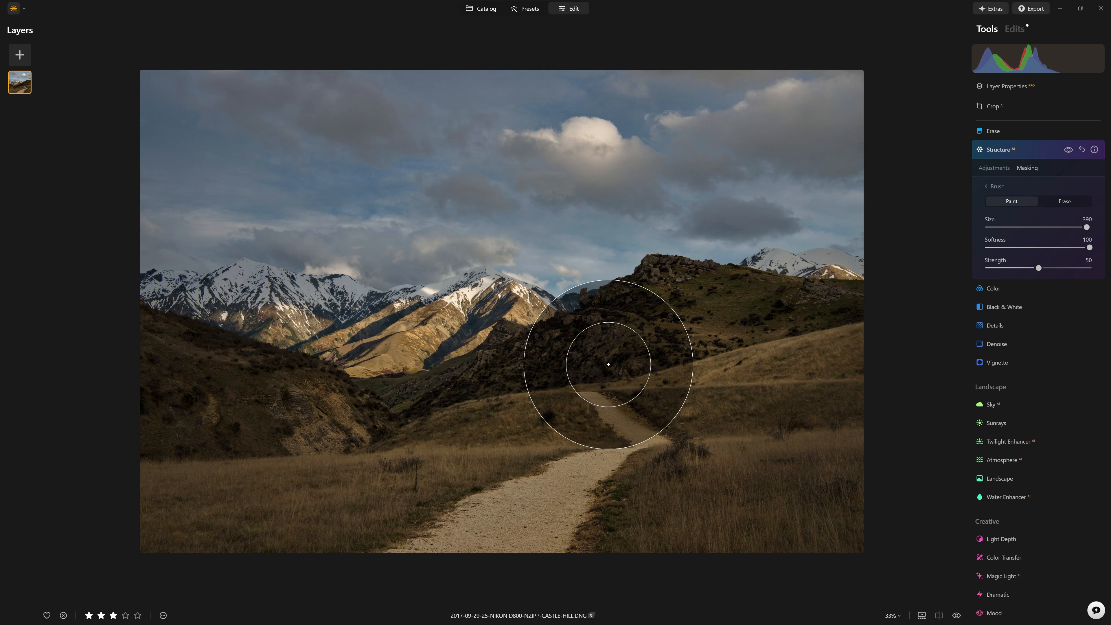
{"action": "scroll", "coordinate": [608, 364], "scroll_direction": "down", "scroll_amount": 9}
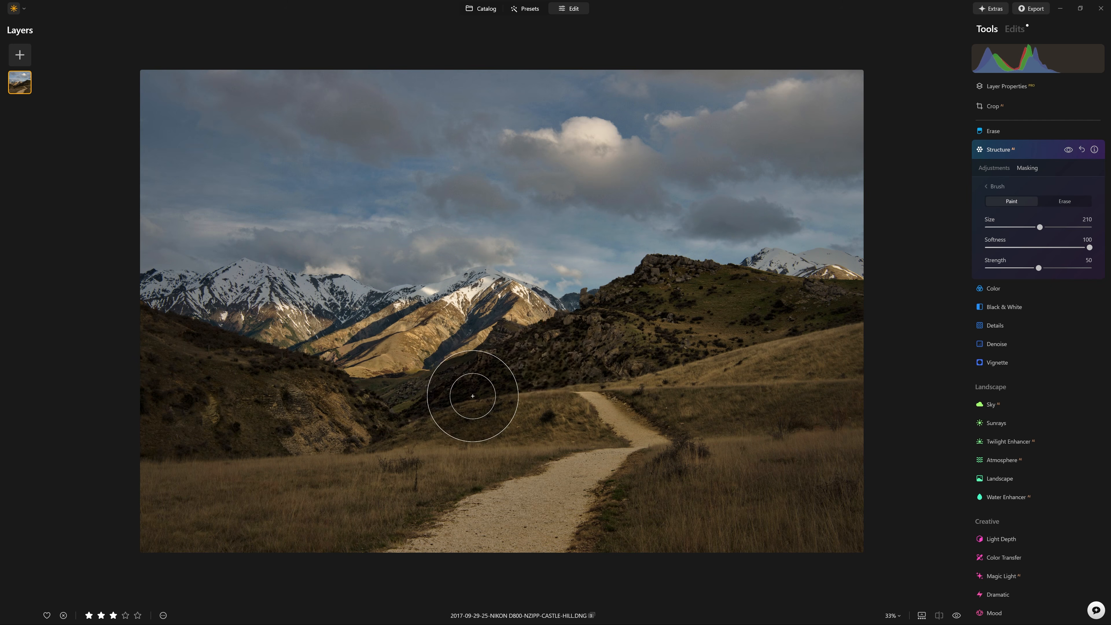
Compare the photo with and without the masked Structure AI, close the tool, and inspect the hills and path at 100%.
{"action": "left_click", "coordinate": [1069, 151]}
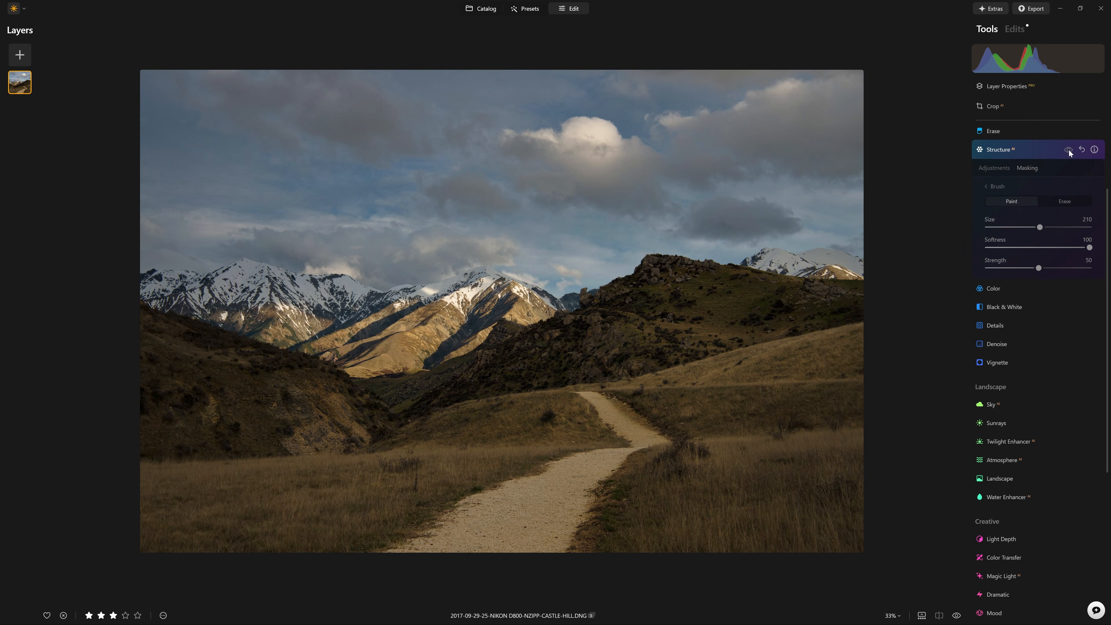
{"action": "left_click", "coordinate": [1070, 151]}
{"action": "left_click", "coordinate": [1048, 149]}
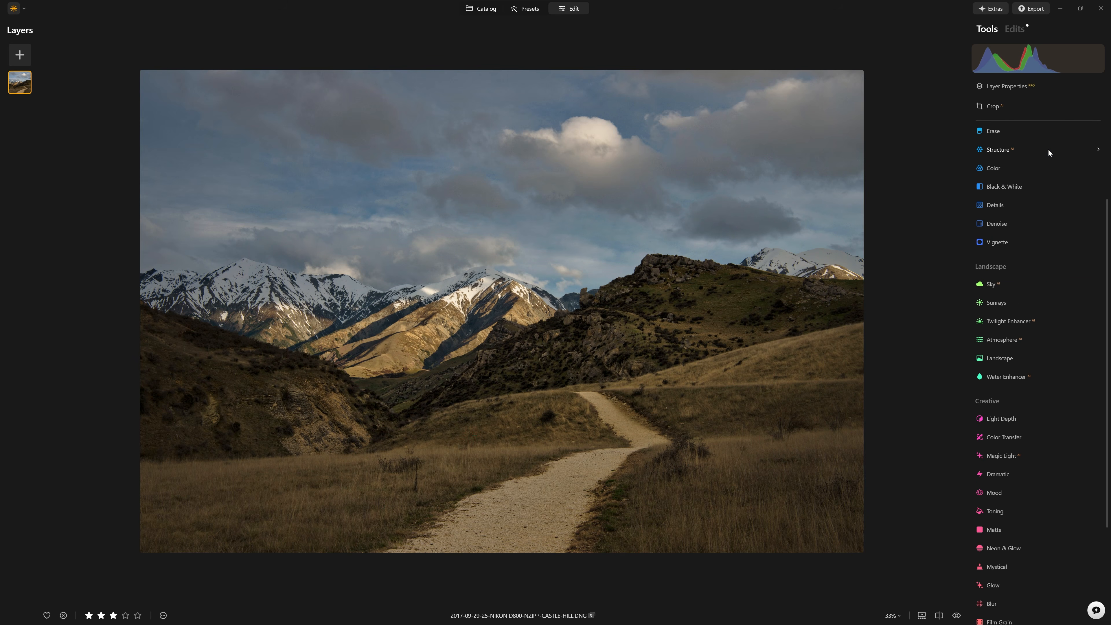
{"action": "scroll", "coordinate": [500, 298], "scroll_direction": "up", "scroll_amount": 1}
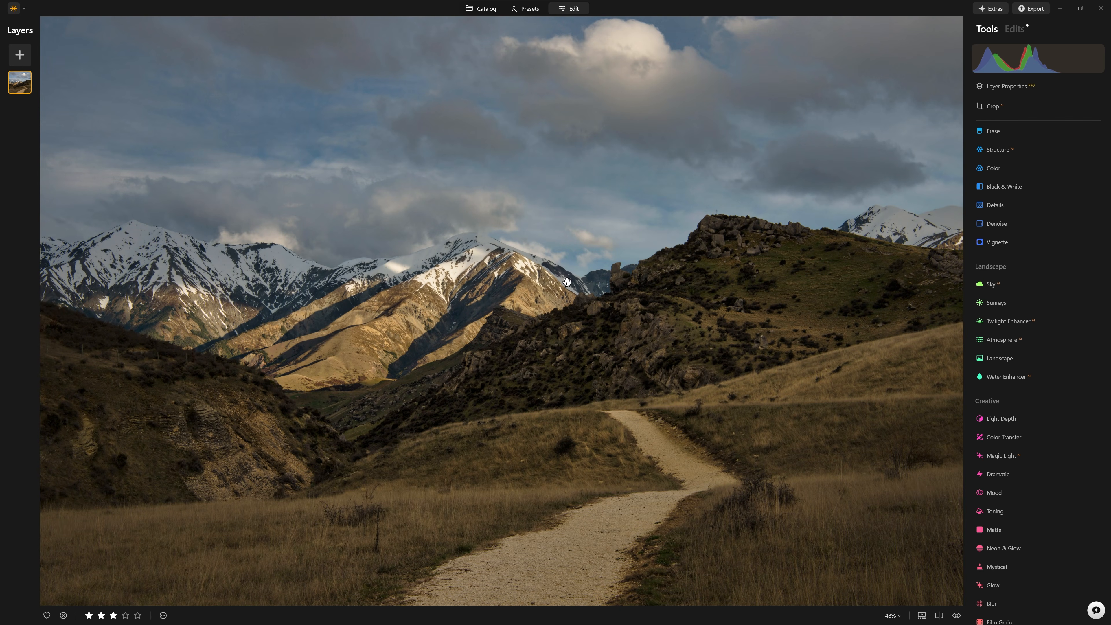
{"action": "scroll", "coordinate": [454, 300], "scroll_direction": "down", "scroll_amount": 1}
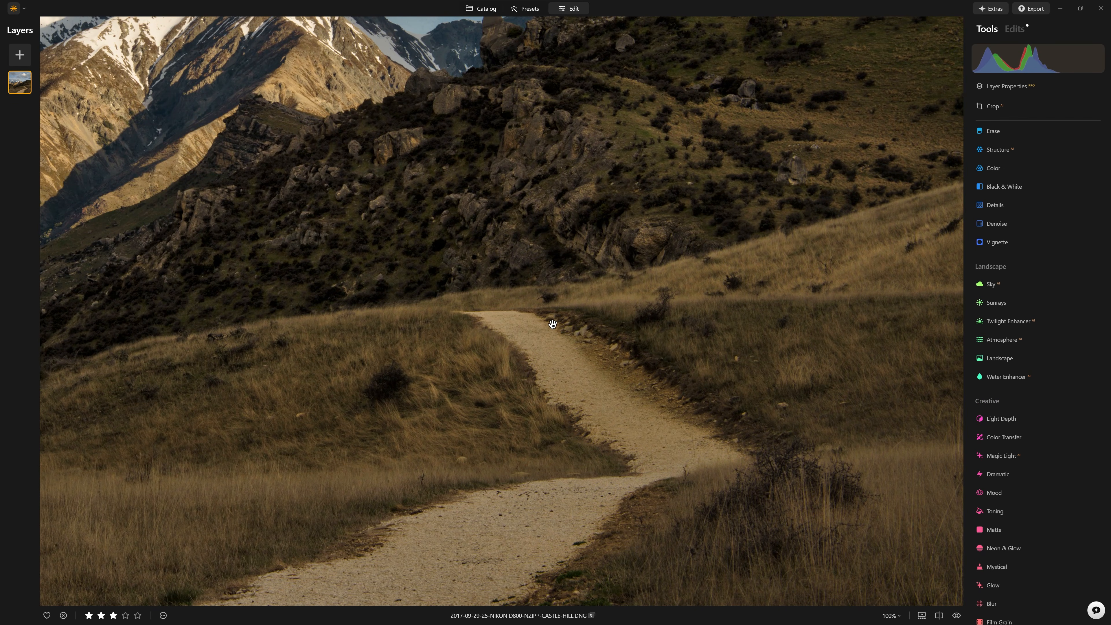
{"action": "left_click", "coordinate": [558, 369]}
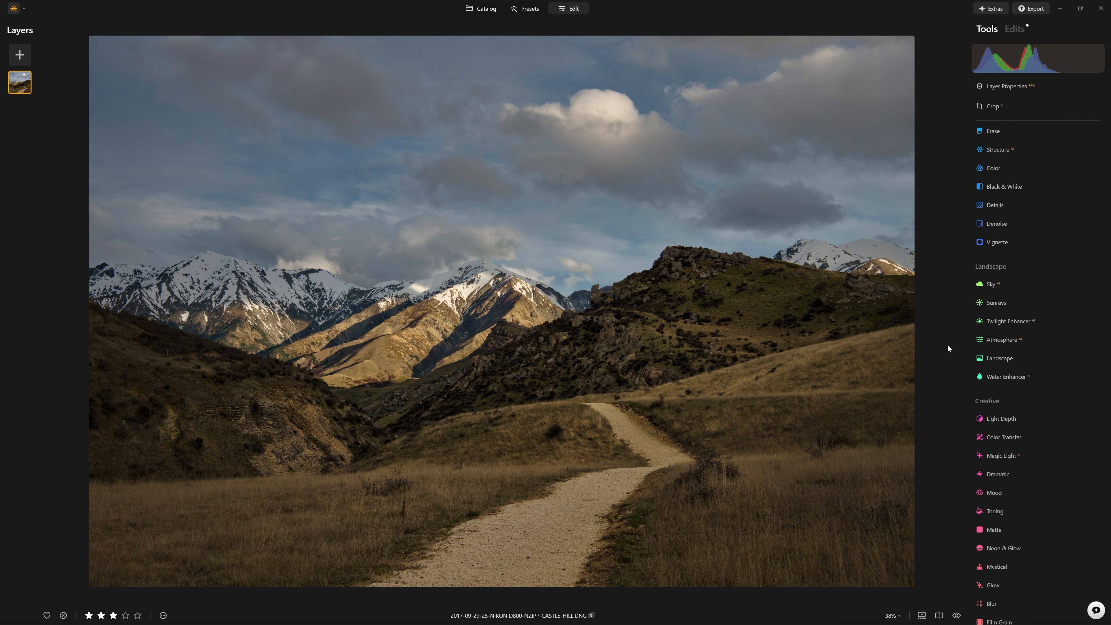
Set the Light Depth amount to 100 and compare the photo with and without it.
{"action": "left_click", "coordinate": [1007, 416]}
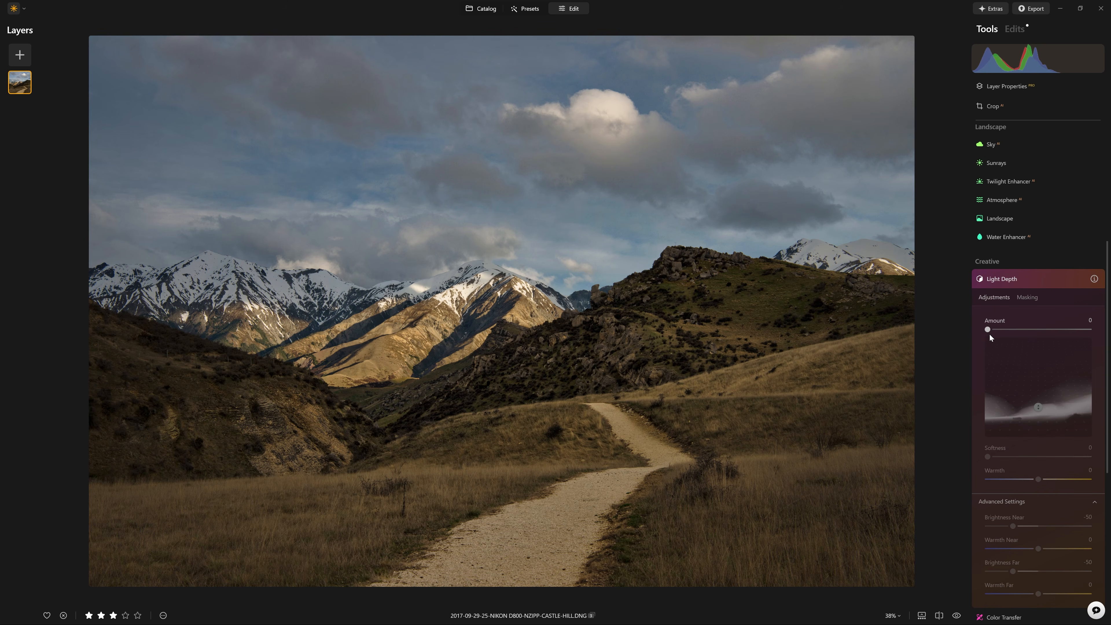
{"action": "left_click_drag", "start_coordinate": [989, 332], "coordinate": [1092, 331]}
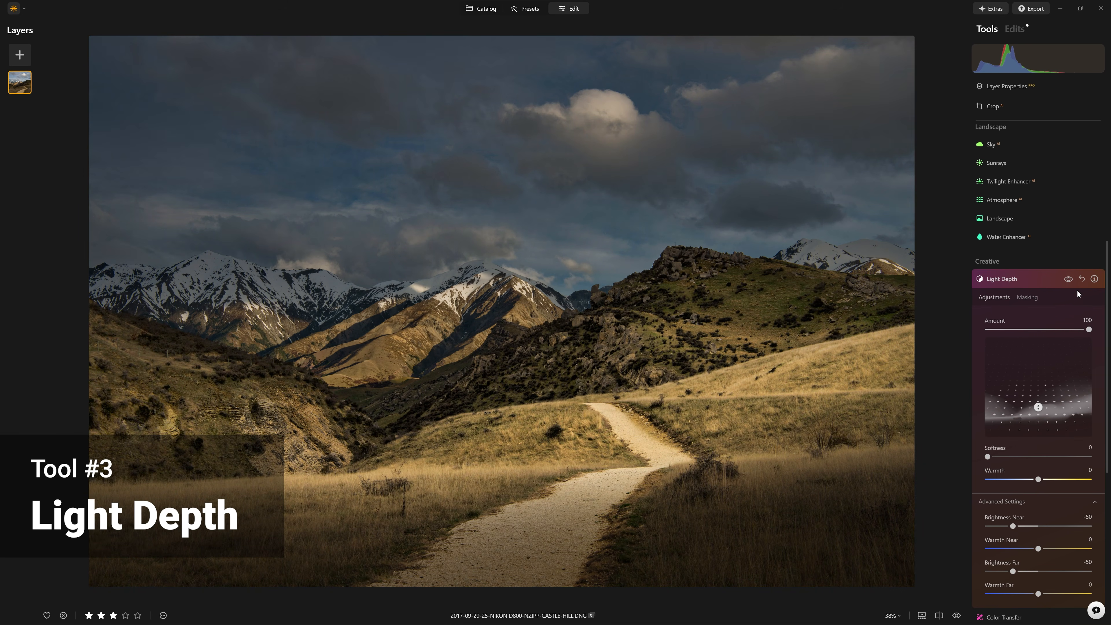
{"action": "left_click", "coordinate": [1068, 280]}
{"action": "left_click", "coordinate": [1068, 279]}
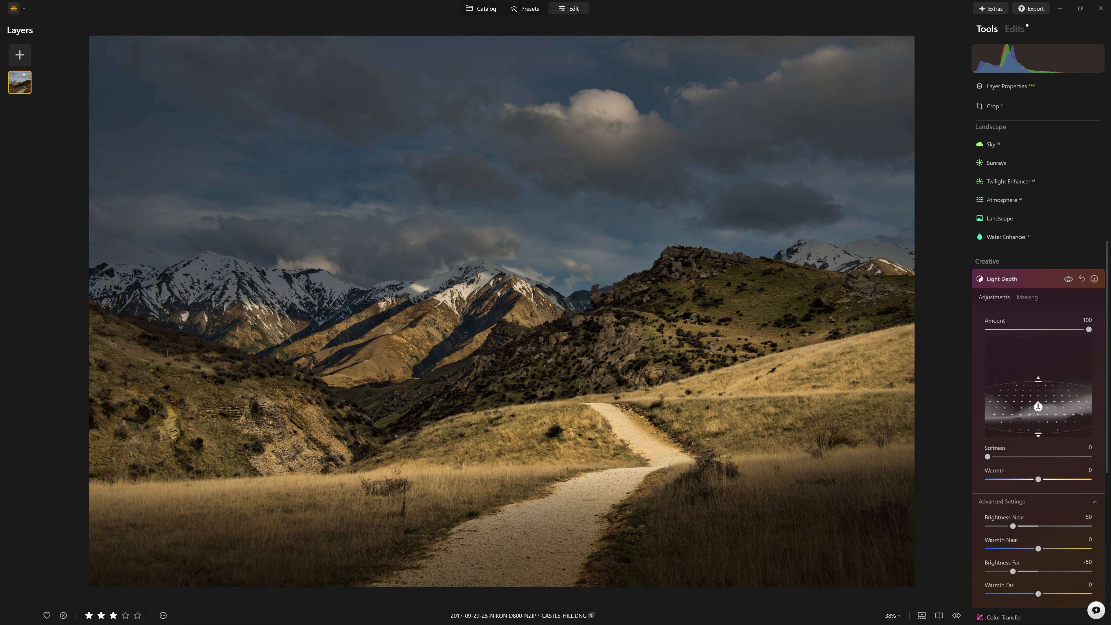
Adjust the Light Depth position and range around the path in the depth map, and set Softness to 25.
{"action": "mouse_move", "coordinate": [1038, 408]}
{"action": "left_mouse_down"}
{"action": "mouse_move", "coordinate": [1038, 380]}
{"action": "mouse_move", "coordinate": [1053, 431]}
{"action": "mouse_move", "coordinate": [1056, 403]}
{"action": "left_mouse_up"}
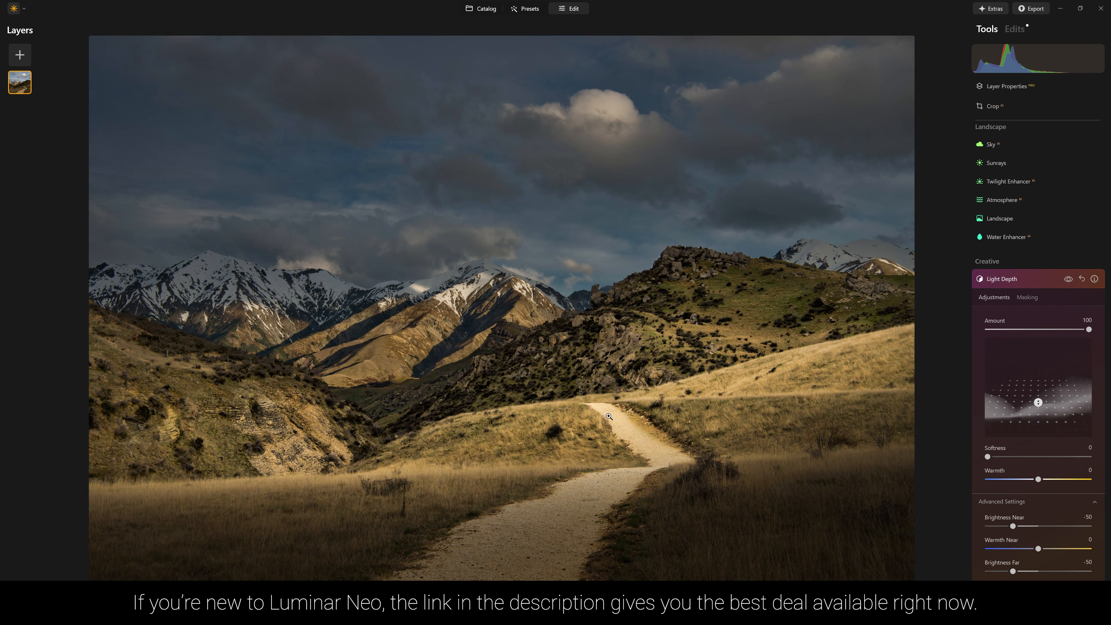
{"action": "left_click", "coordinate": [609, 416]}
{"action": "left_click", "coordinate": [559, 377]}
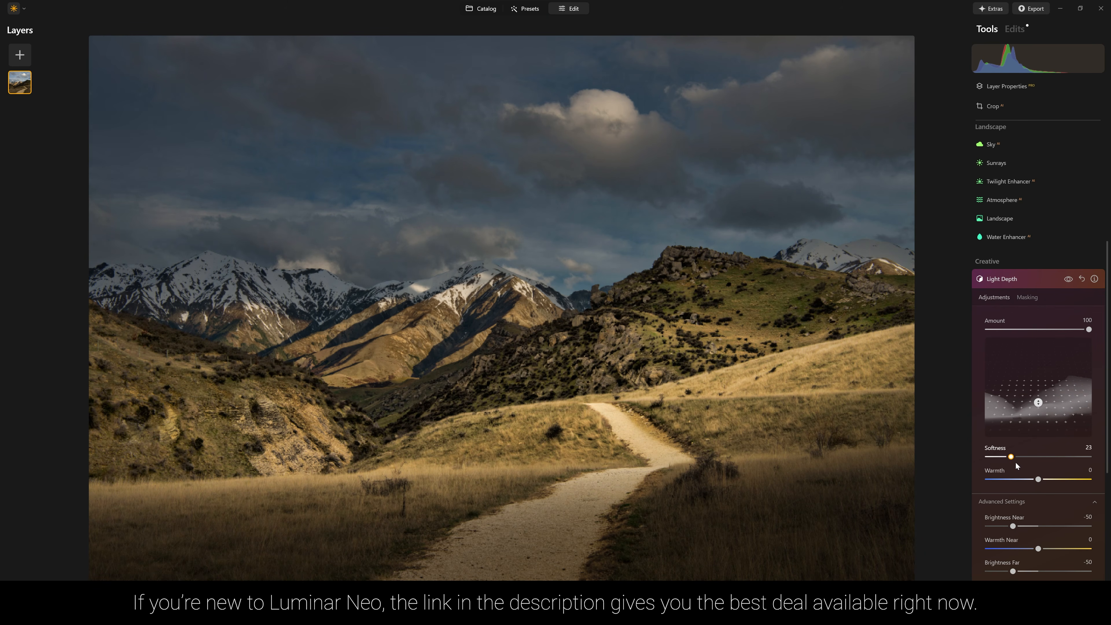
{"action": "left_click_drag", "start_coordinate": [1015, 465], "coordinate": [1018, 465]}
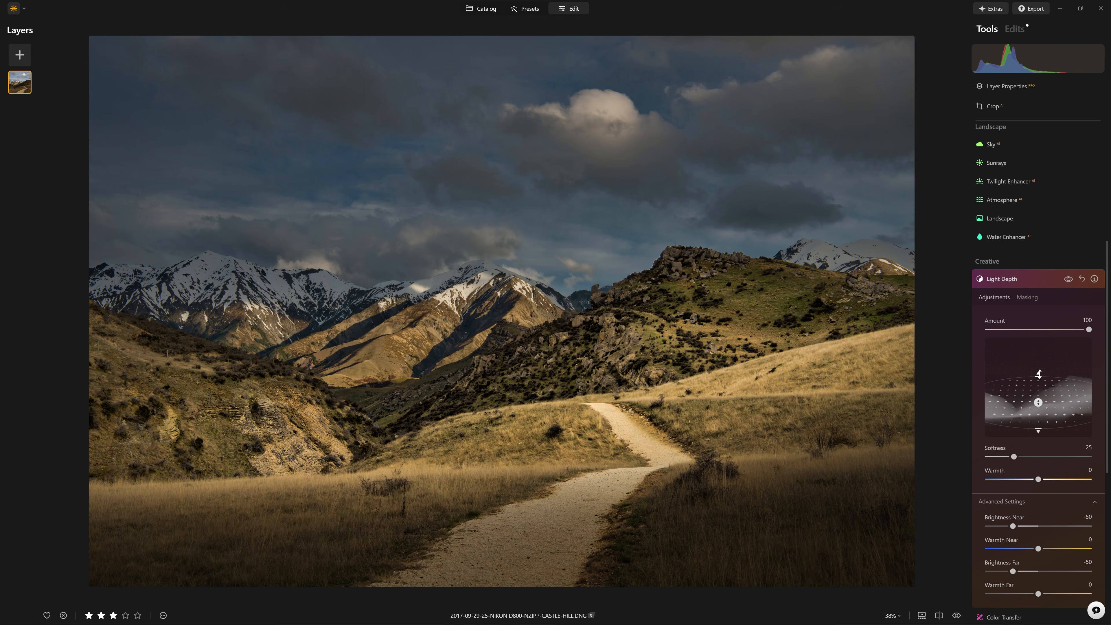
{"action": "left_click_drag", "start_coordinate": [1039, 374], "coordinate": [1039, 406]}
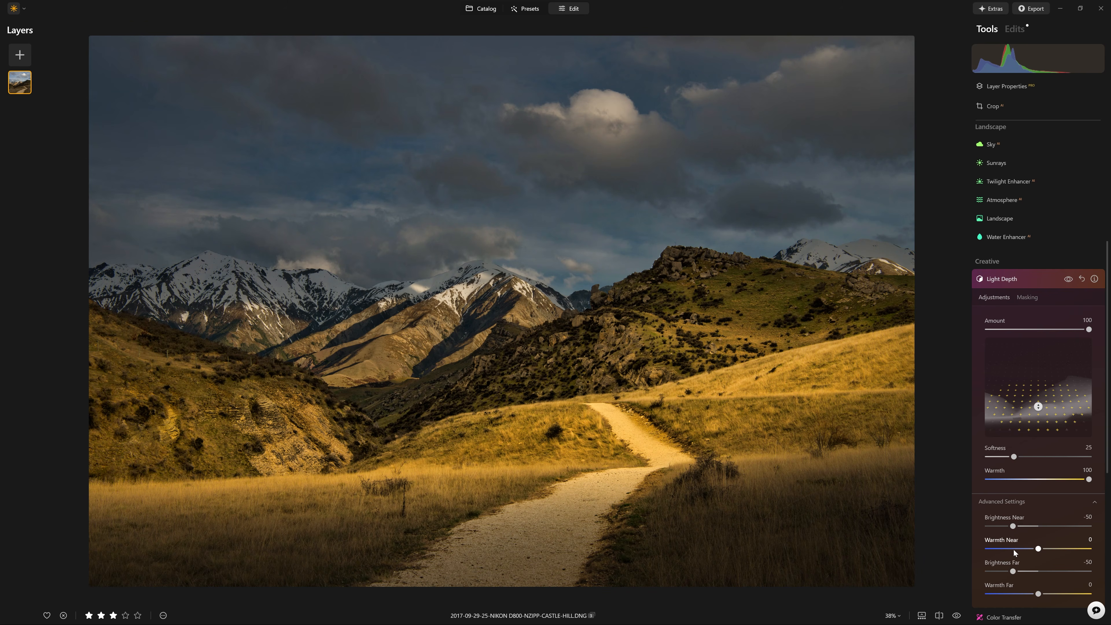
Try Light Depth with Warmth at 100 and both Warmth Near and Warmth Far at -100, comparing before and after.
{"action": "left_click_drag", "start_coordinate": [1039, 549], "coordinate": [986, 550]}
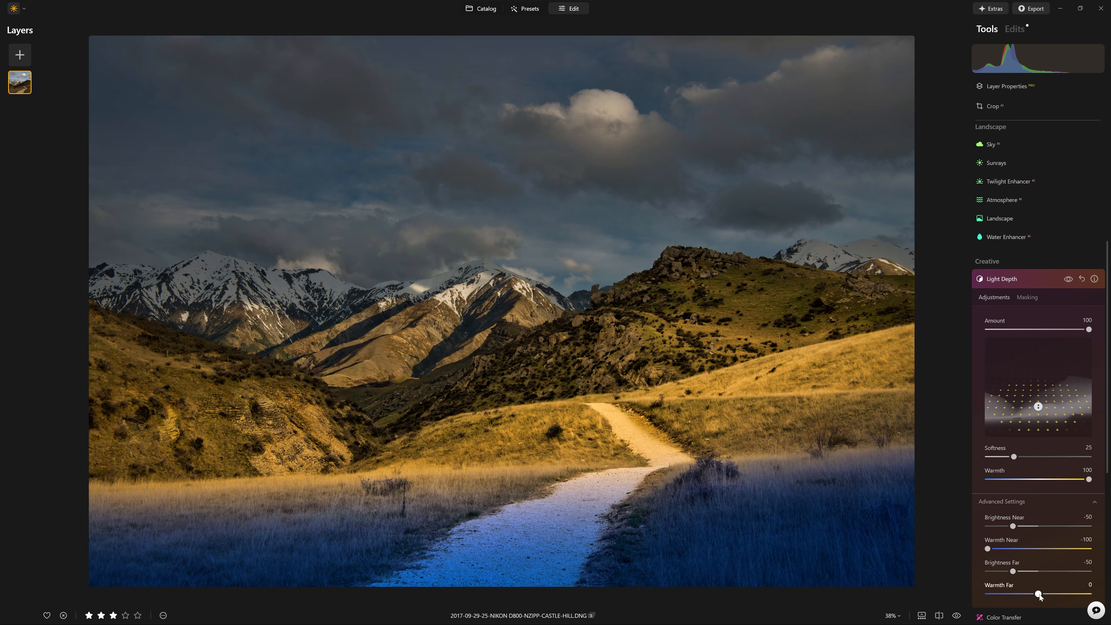
{"action": "left_click_drag", "start_coordinate": [1039, 594], "coordinate": [974, 602]}
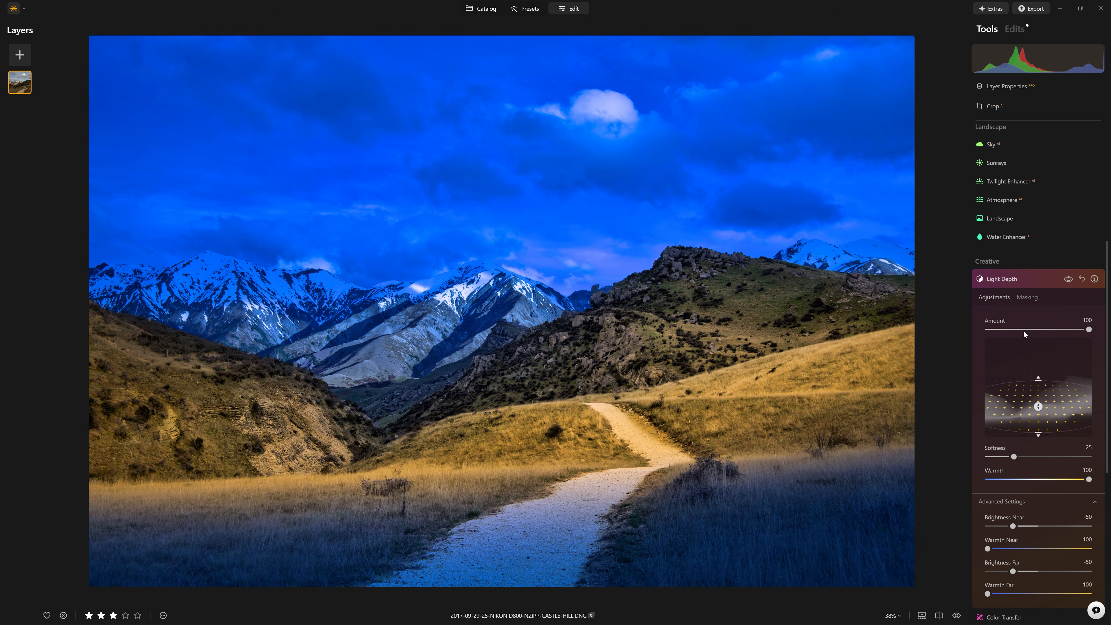
{"action": "left_click", "coordinate": [1067, 279]}
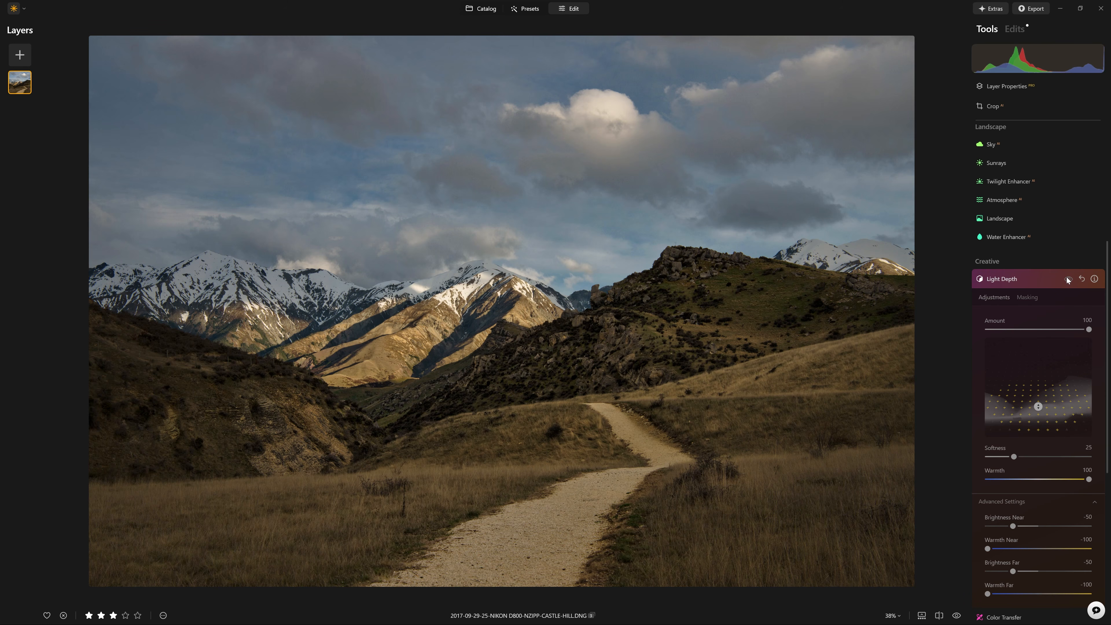
{"action": "left_click", "coordinate": [1068, 280]}
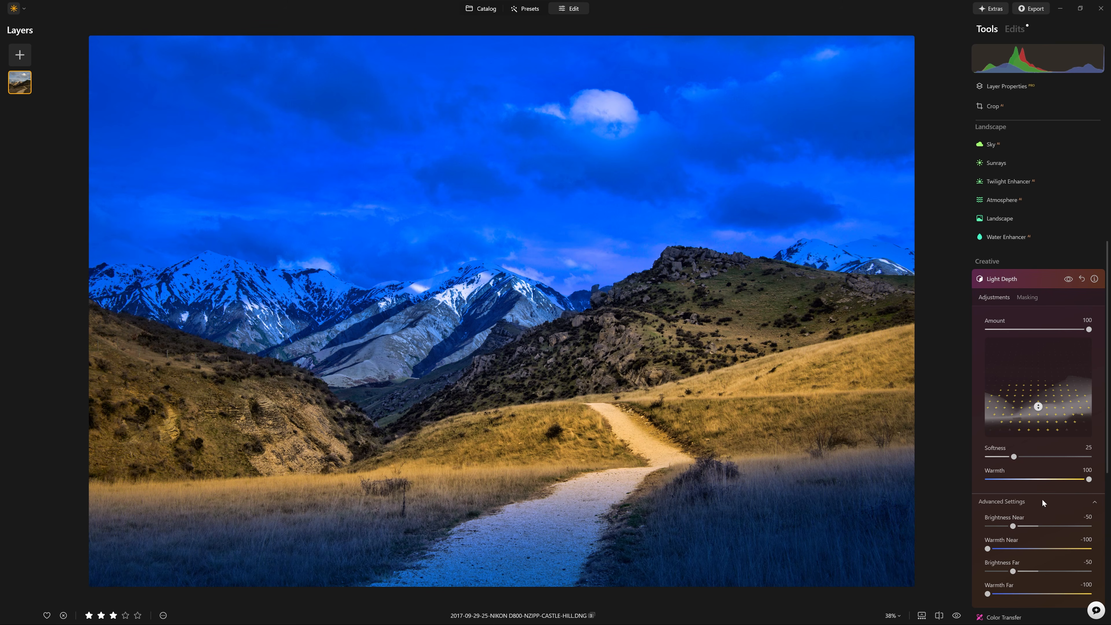
Set Light Depth's Warmth to 10, Warmth Near to -15 and Warmth Far to -9, and compare before and after.
{"action": "left_click_drag", "start_coordinate": [1075, 480], "coordinate": [1029, 480]}
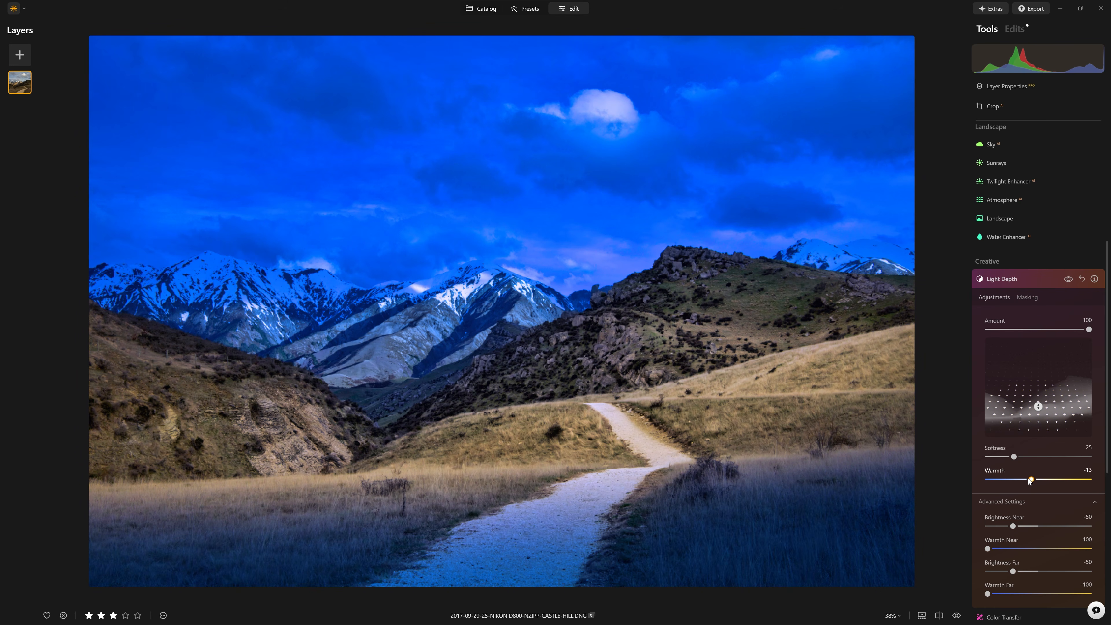
{"action": "left_click_drag", "start_coordinate": [987, 548], "coordinate": [1030, 549]}
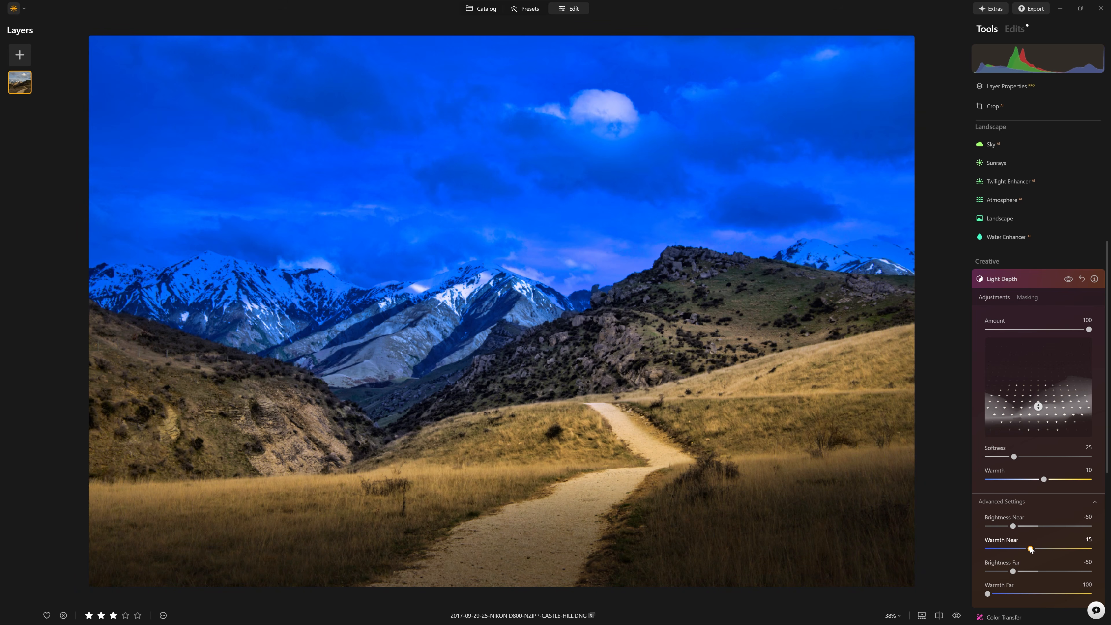
{"action": "left_click_drag", "start_coordinate": [990, 596], "coordinate": [1033, 591]}
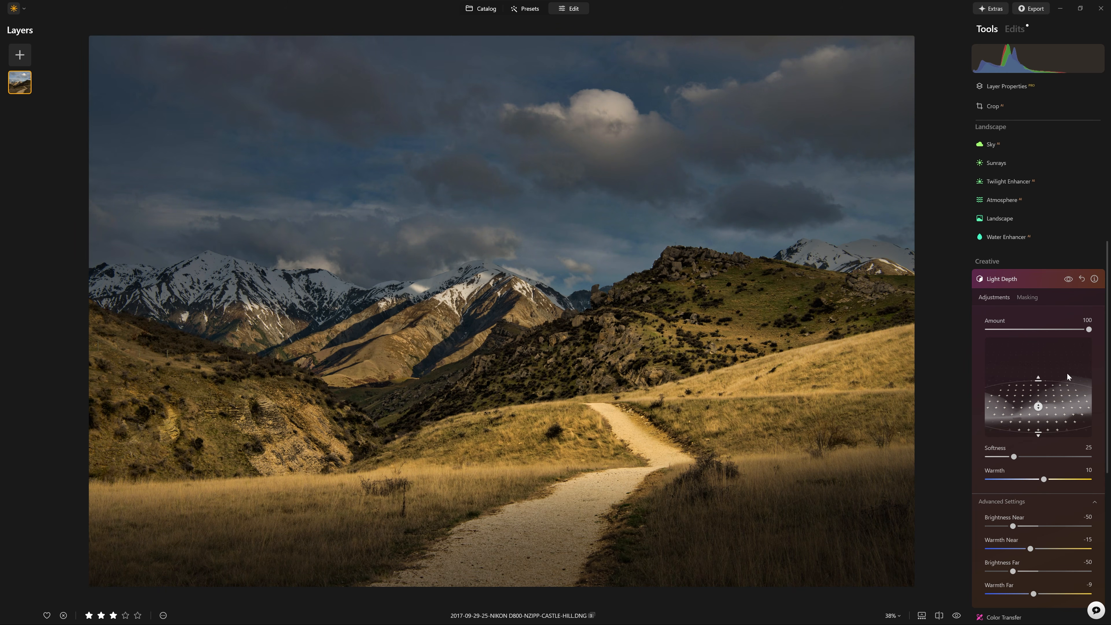
{"action": "left_click", "coordinate": [1069, 279]}
{"action": "left_click", "coordinate": [1069, 279]}
Set the Light Depth amount to 45, compare before and after, and close the tool.
{"action": "left_click_drag", "start_coordinate": [1089, 329], "coordinate": [1034, 334]}
{"action": "left_click", "coordinate": [1070, 280]}
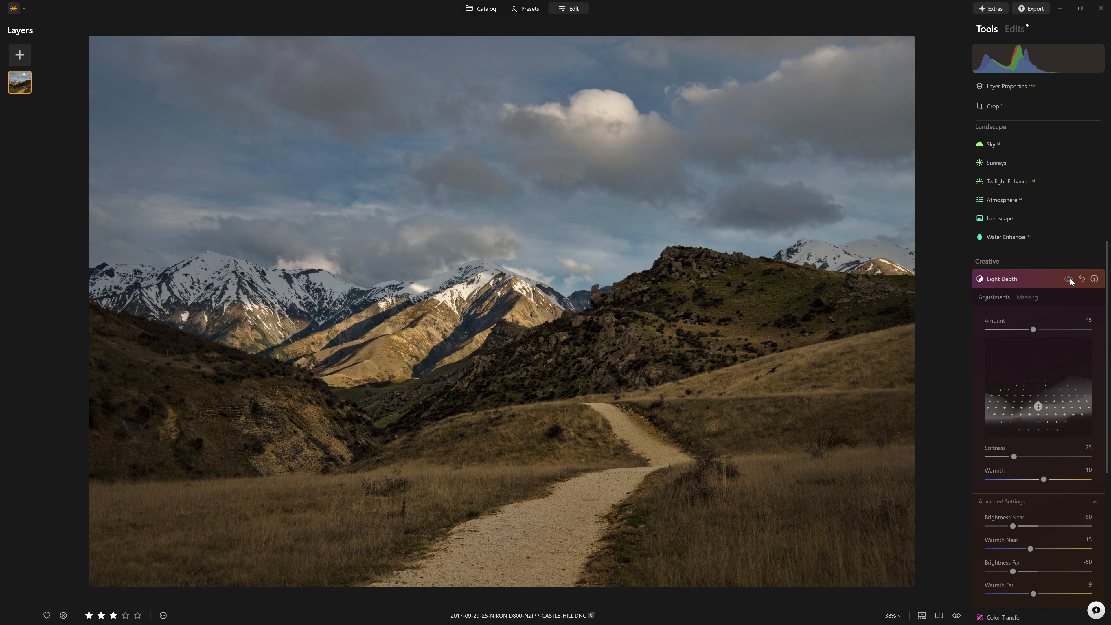
{"action": "left_click", "coordinate": [1068, 279]}
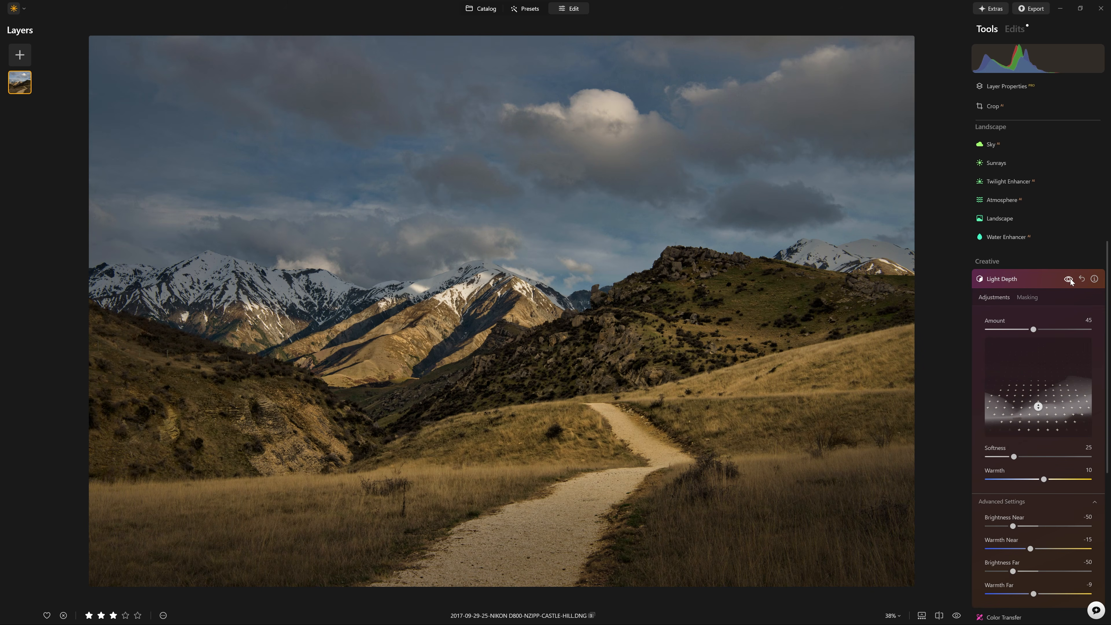
{"action": "left_click", "coordinate": [1053, 283]}
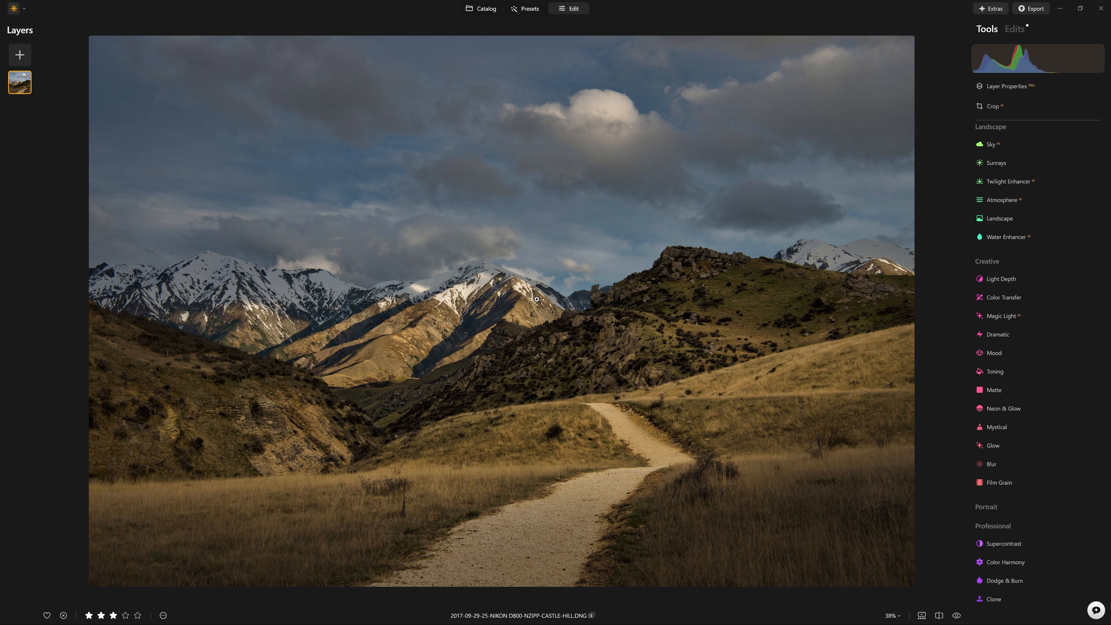
Set the Magic Light AI Intensity to 100 and delete the unwanted starburst at the foot of the left snowy mountains.
{"action": "left_click", "coordinate": [1020, 314]}
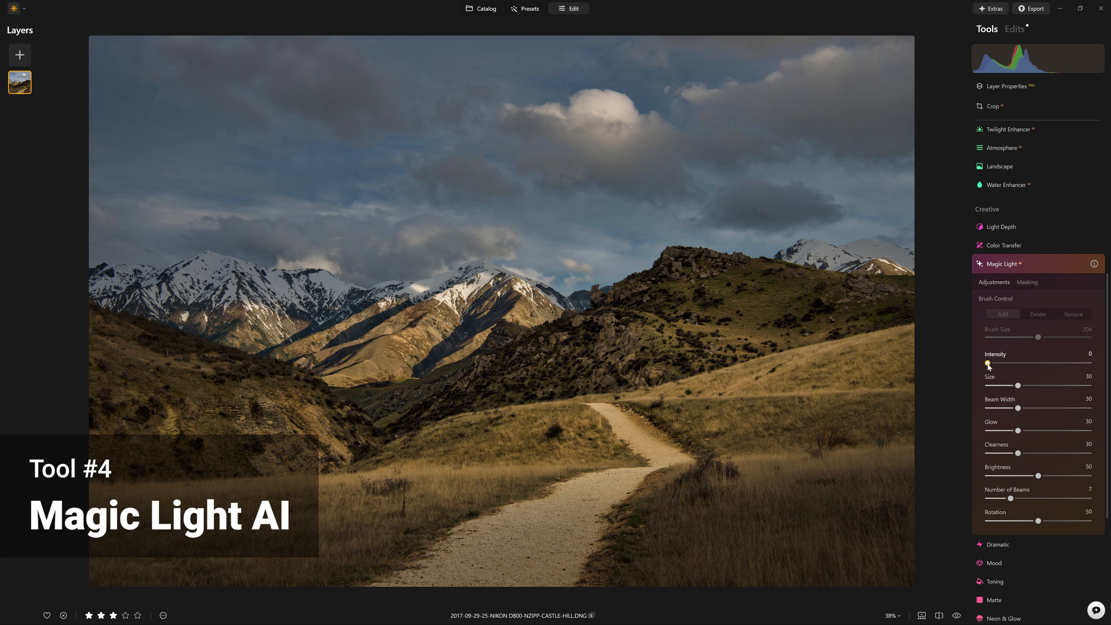
{"action": "left_click_drag", "start_coordinate": [988, 364], "coordinate": [1089, 366]}
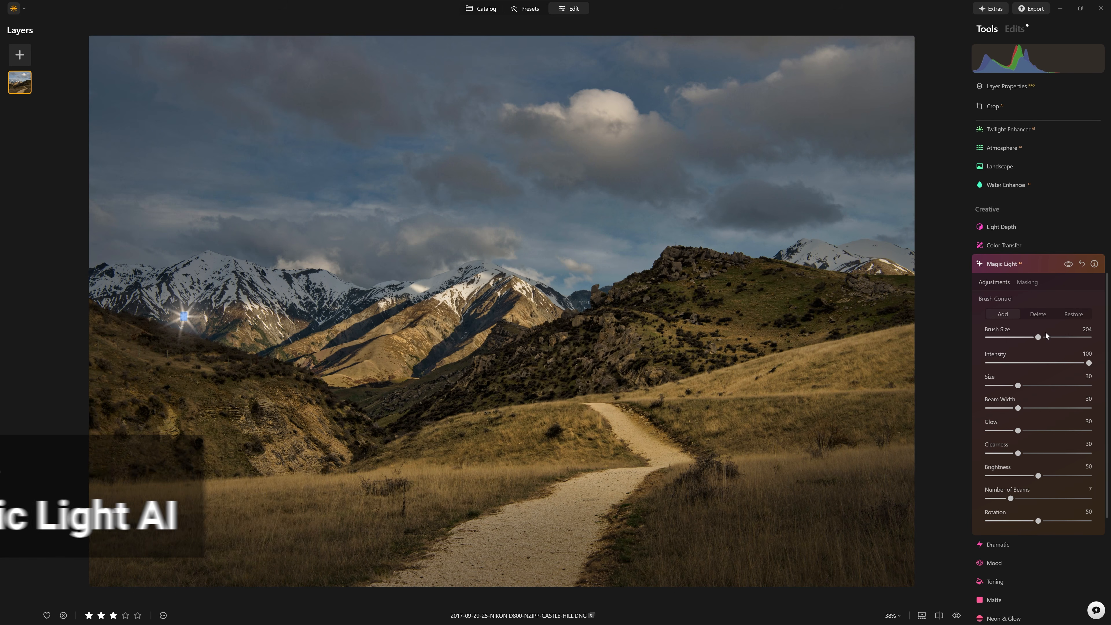
{"action": "scroll", "coordinate": [179, 317], "scroll_direction": "up", "scroll_amount": 5}
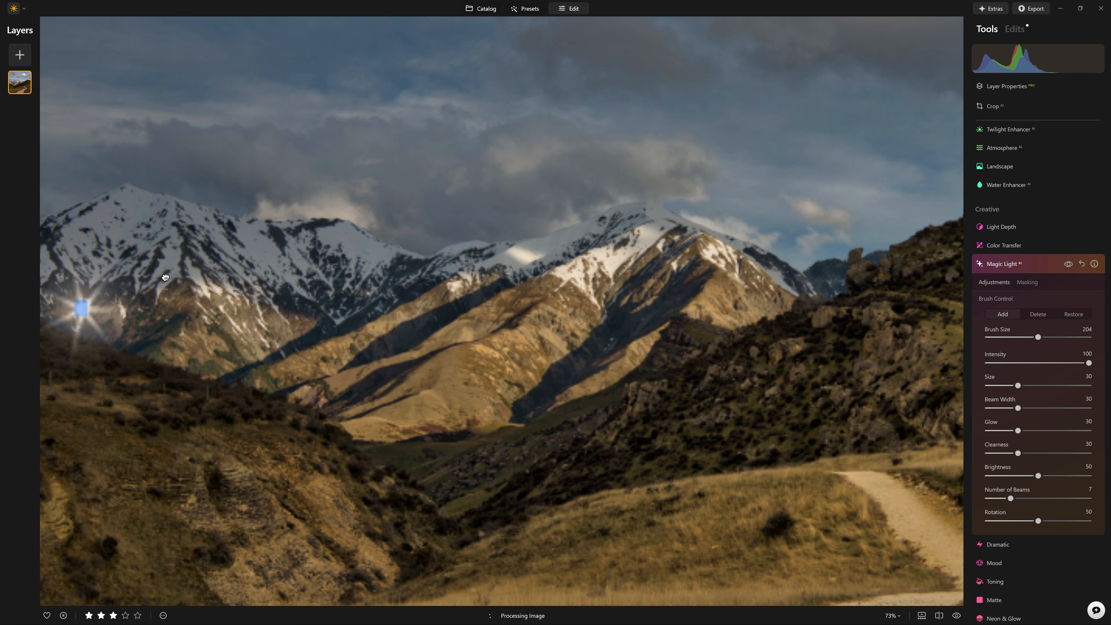
{"action": "left_click_drag", "start_coordinate": [166, 277], "coordinate": [303, 268]}
{"action": "scroll", "coordinate": [175, 298], "scroll_direction": "up", "scroll_amount": 3}
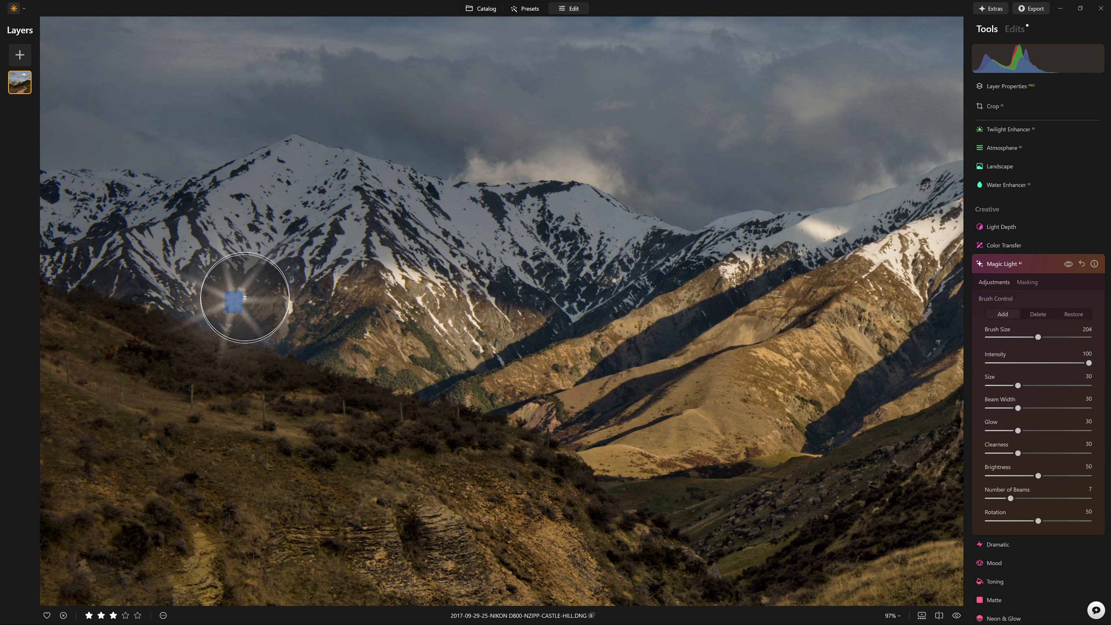
{"action": "left_click", "coordinate": [1038, 315]}
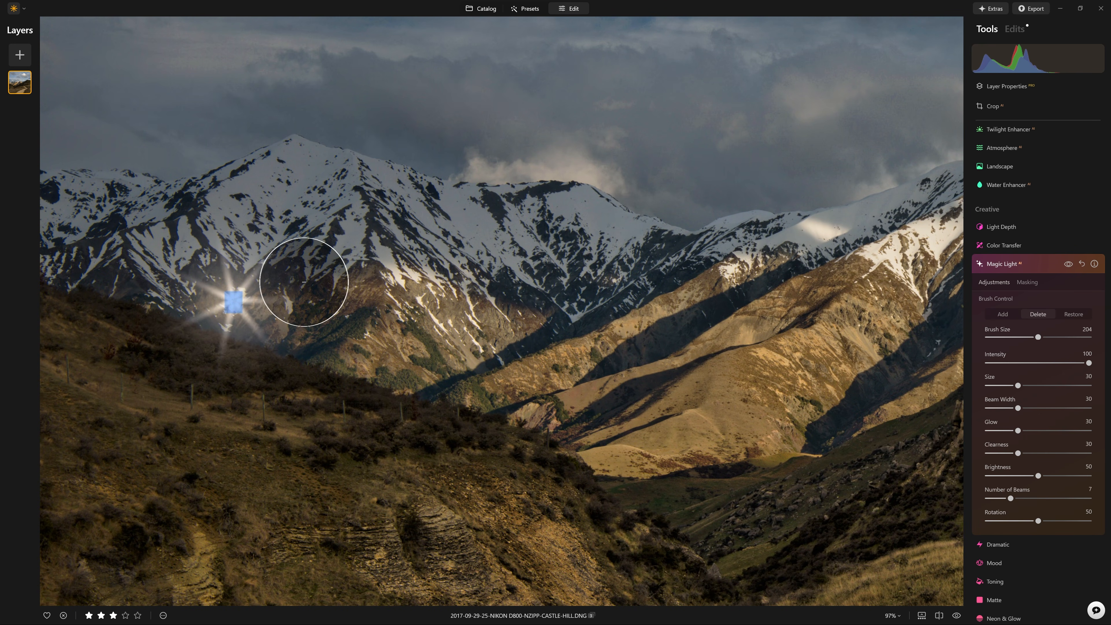
{"action": "mouse_move", "coordinate": [246, 287]}
{"action": "left_mouse_down"}
{"action": "mouse_move", "coordinate": [245, 322]}
{"action": "mouse_move", "coordinate": [238, 288]}
{"action": "left_mouse_up"}
{"action": "scroll", "coordinate": [656, 349], "scroll_direction": "down", "scroll_amount": 2}
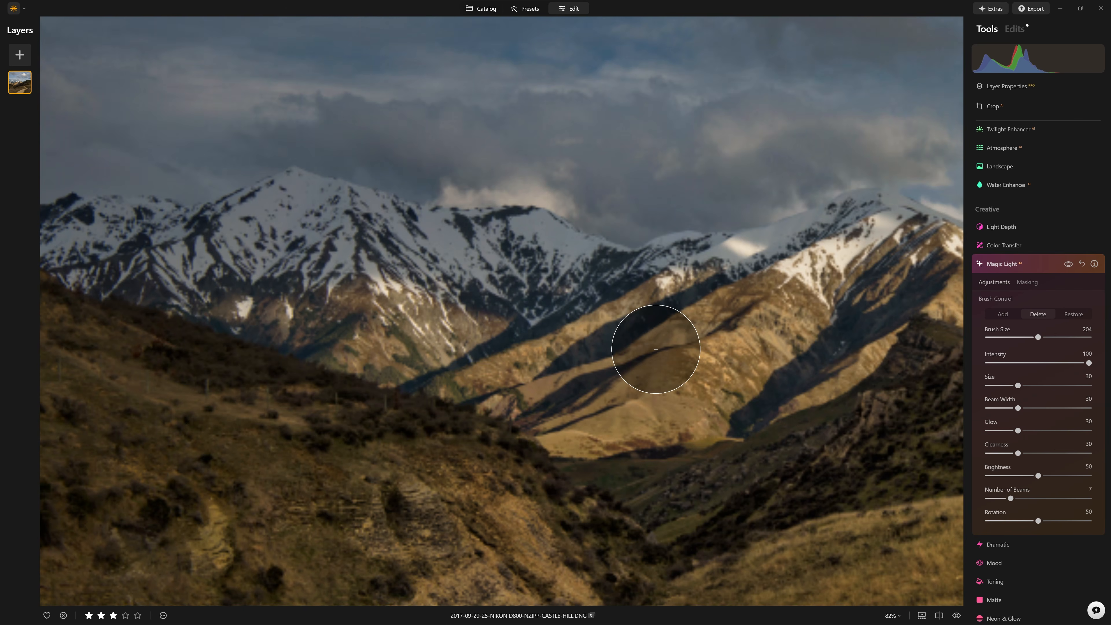
{"action": "scroll", "coordinate": [656, 349], "scroll_direction": "down", "scroll_amount": 4}
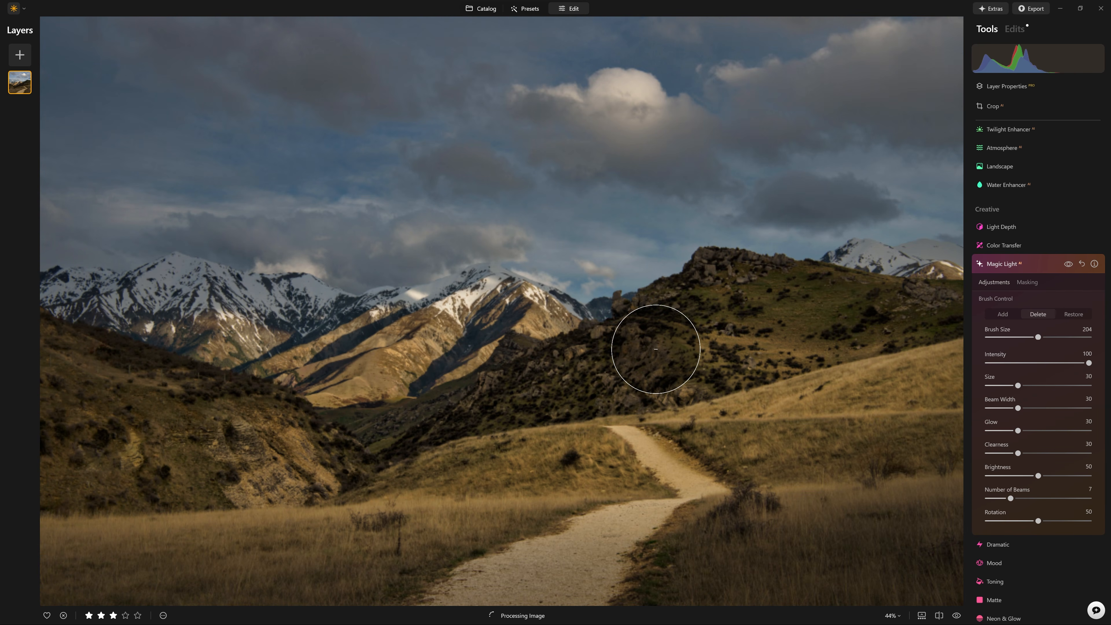
{"action": "scroll", "coordinate": [656, 350], "scroll_direction": "down", "scroll_amount": 1}
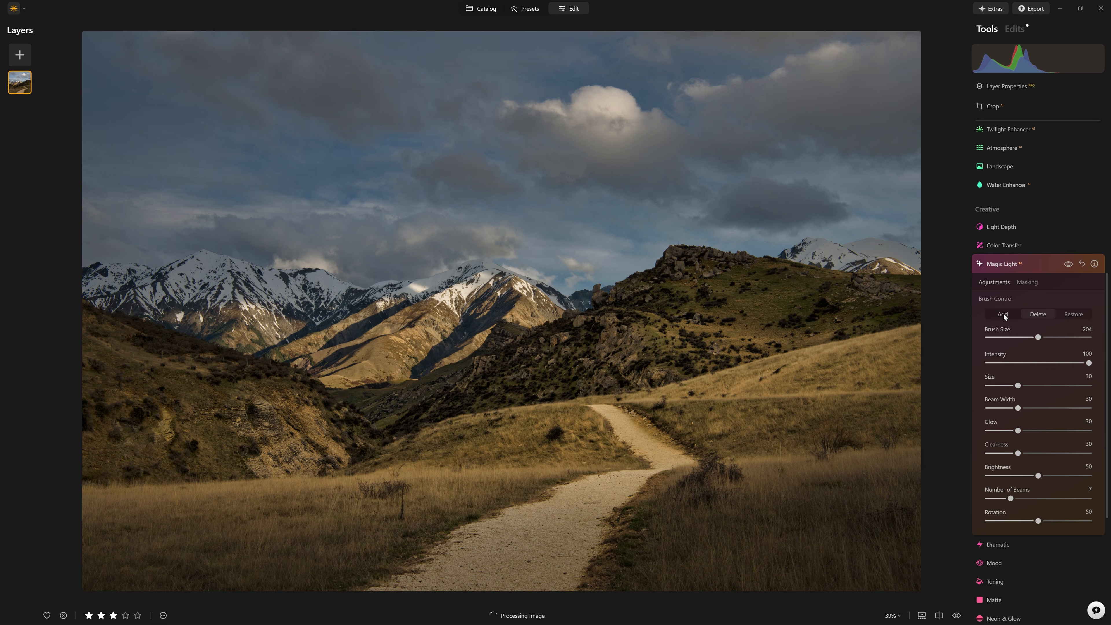
Add a light atop the bright cloud with Size 100, Beam Width 86, Glow 31, Clearness 0 and Brightness 100, and compare before and after.
{"action": "left_click", "coordinate": [1003, 314]}
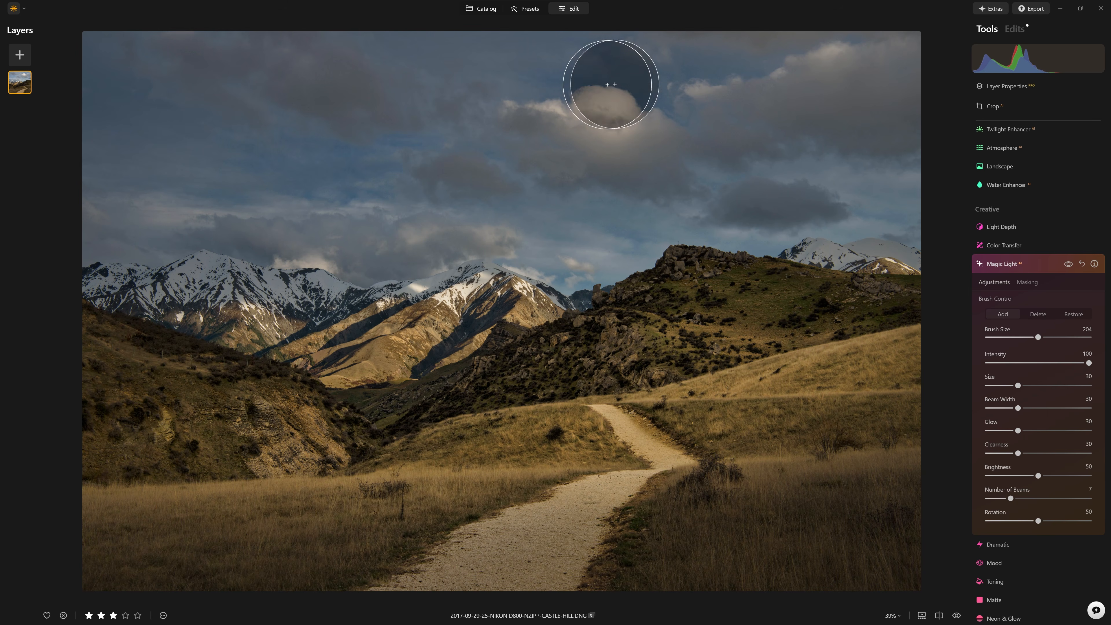
{"action": "left_click", "coordinate": [611, 91]}
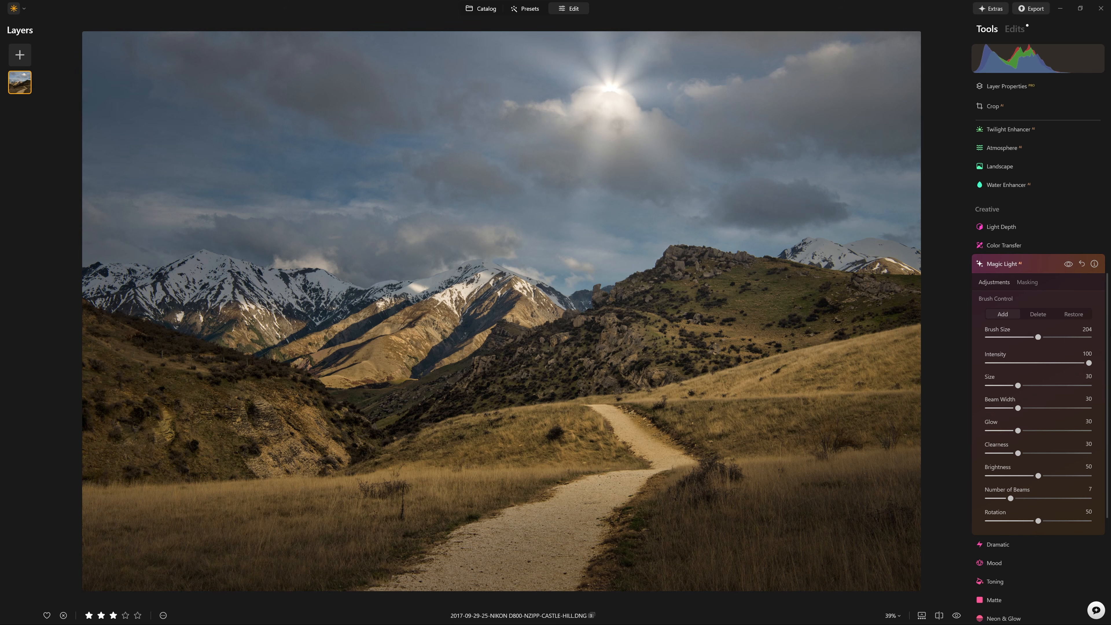
{"action": "left_click_drag", "start_coordinate": [1018, 385], "coordinate": [1092, 390]}
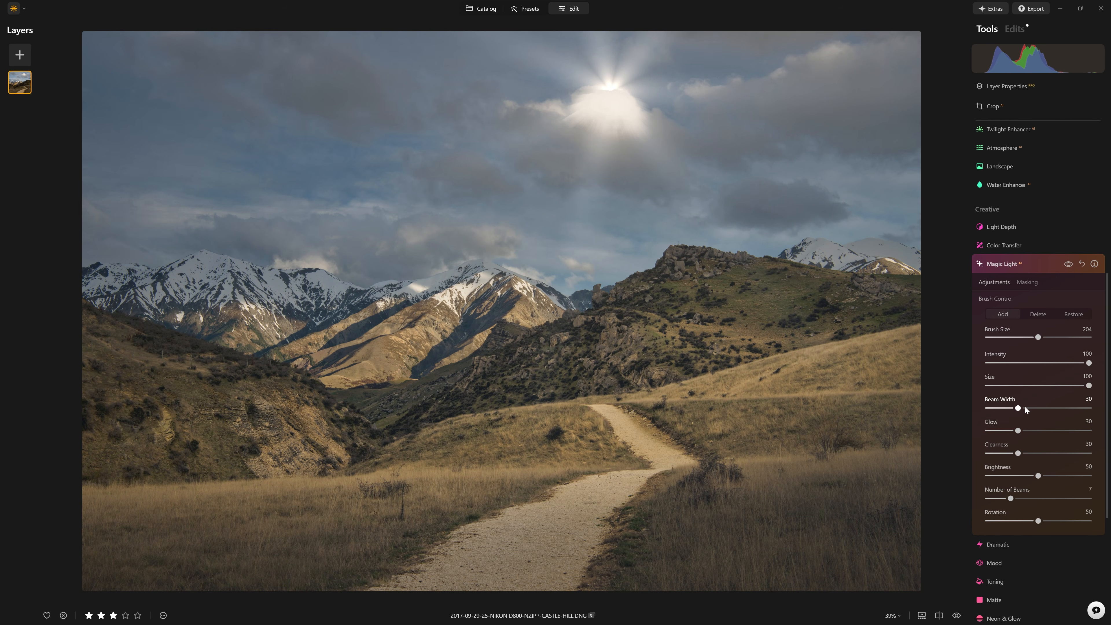
{"action": "left_click_drag", "start_coordinate": [1018, 408], "coordinate": [1019, 431]}
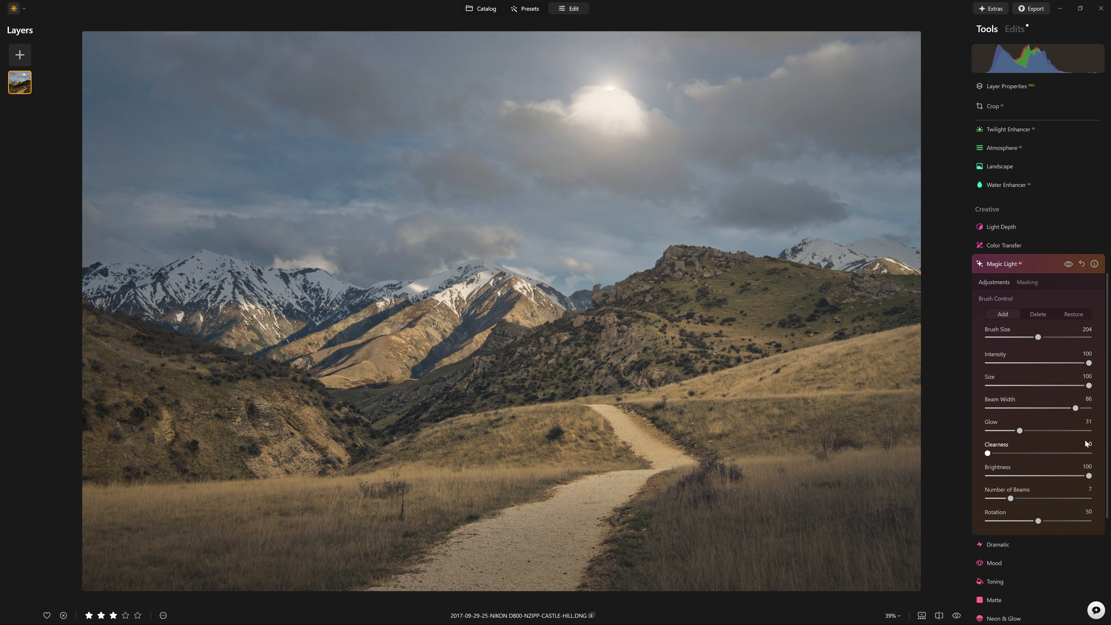
{"action": "left_click", "coordinate": [1068, 264]}
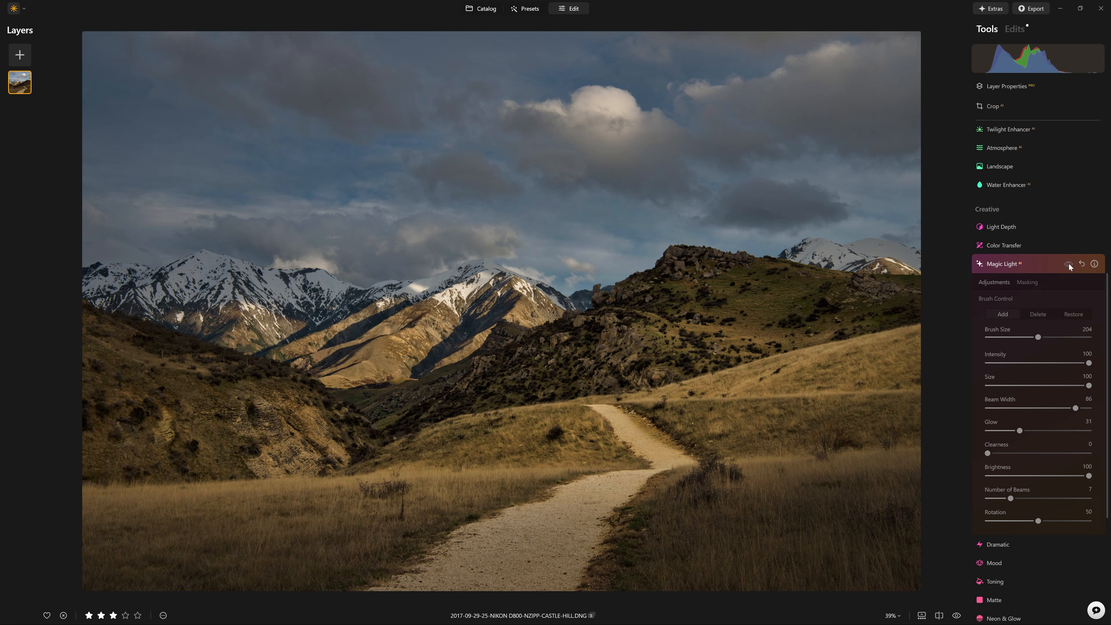
{"action": "left_click", "coordinate": [1068, 264]}
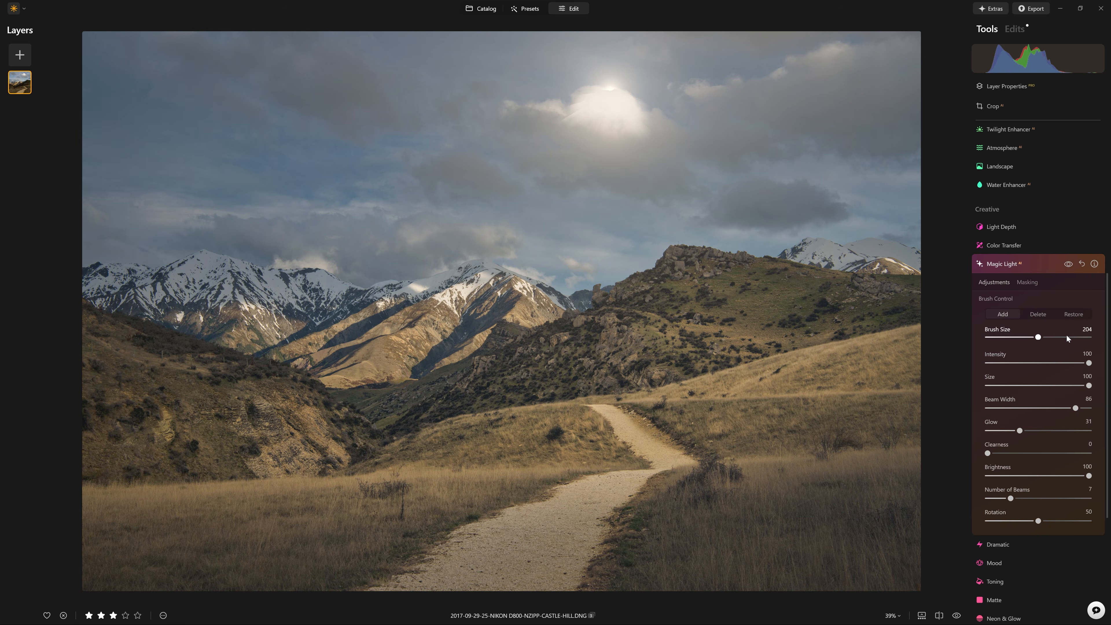
Reduce the Magic Light Size to 31, compare before and after, close the tool and inspect the glowing cloud up close.
{"action": "left_click_drag", "start_coordinate": [1087, 386], "coordinate": [1015, 387]}
{"action": "mouse_move", "coordinate": [1008, 385]}
{"action": "left_mouse_down"}
{"action": "mouse_move", "coordinate": [992, 385]}
{"action": "mouse_move", "coordinate": [1029, 386]}
{"action": "left_mouse_up"}
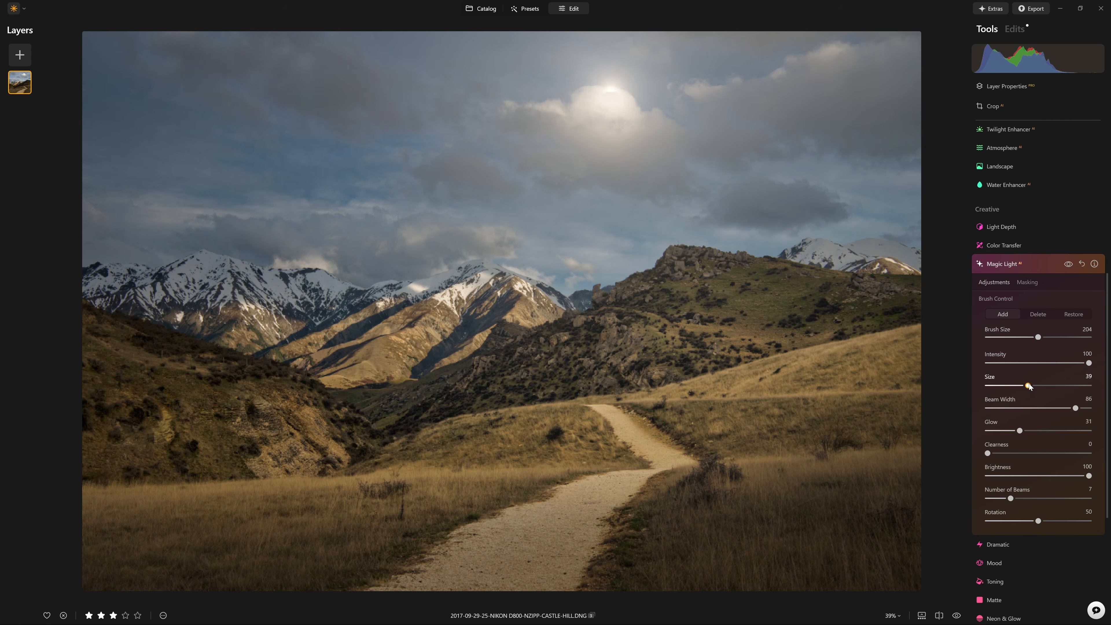
{"action": "left_click", "coordinate": [1070, 264]}
{"action": "left_click", "coordinate": [1072, 265]}
{"action": "left_click_drag", "start_coordinate": [1030, 385], "coordinate": [1019, 388]}
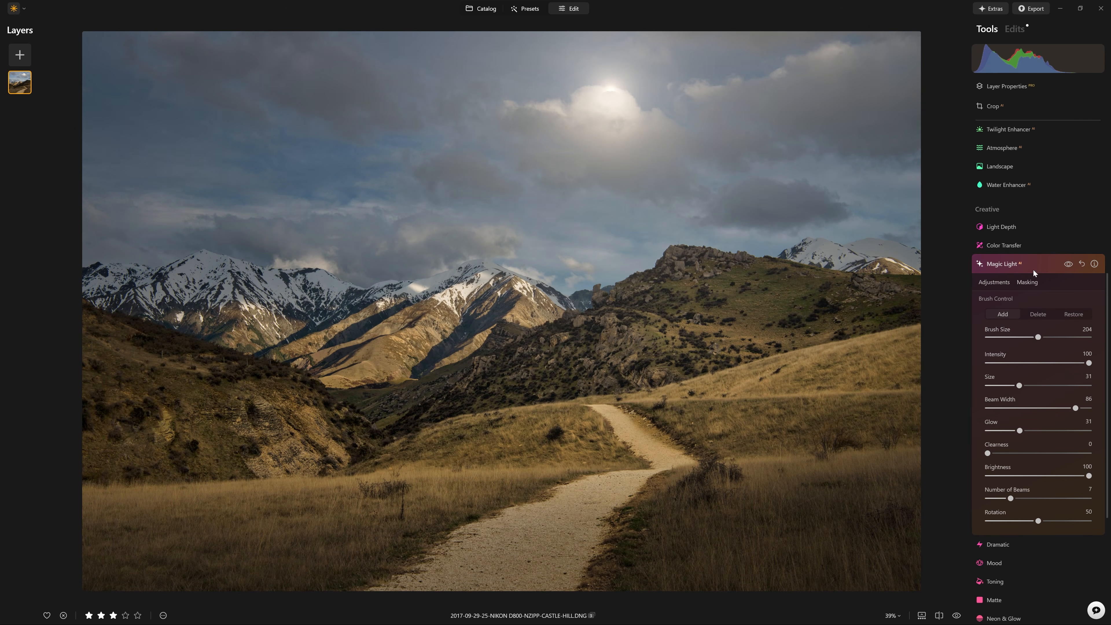
{"action": "left_click", "coordinate": [1038, 262]}
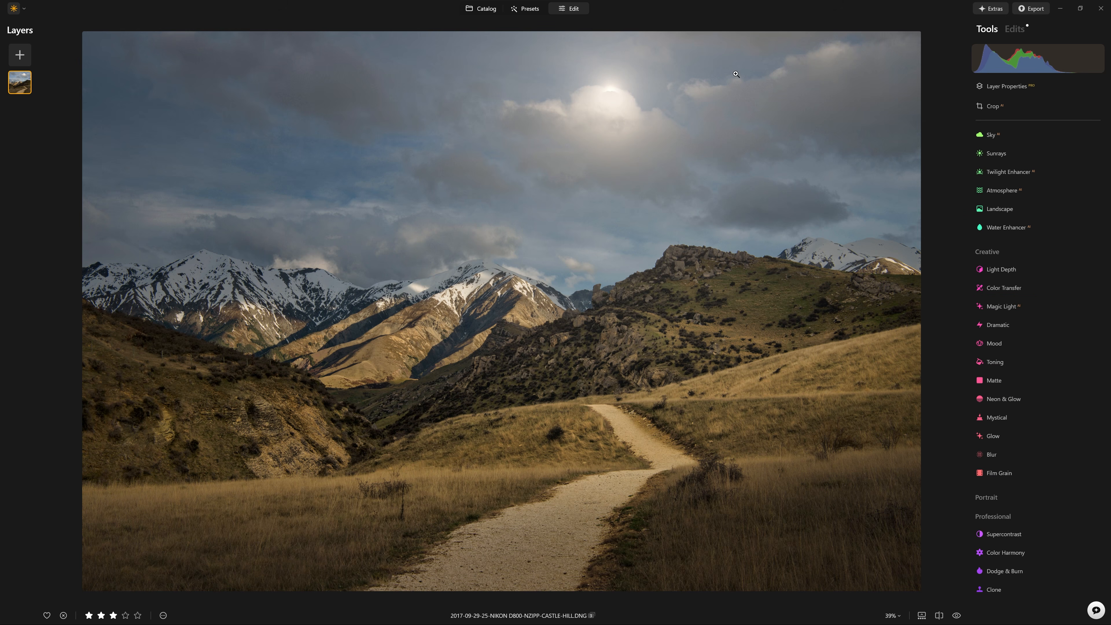
{"action": "left_click", "coordinate": [604, 97]}
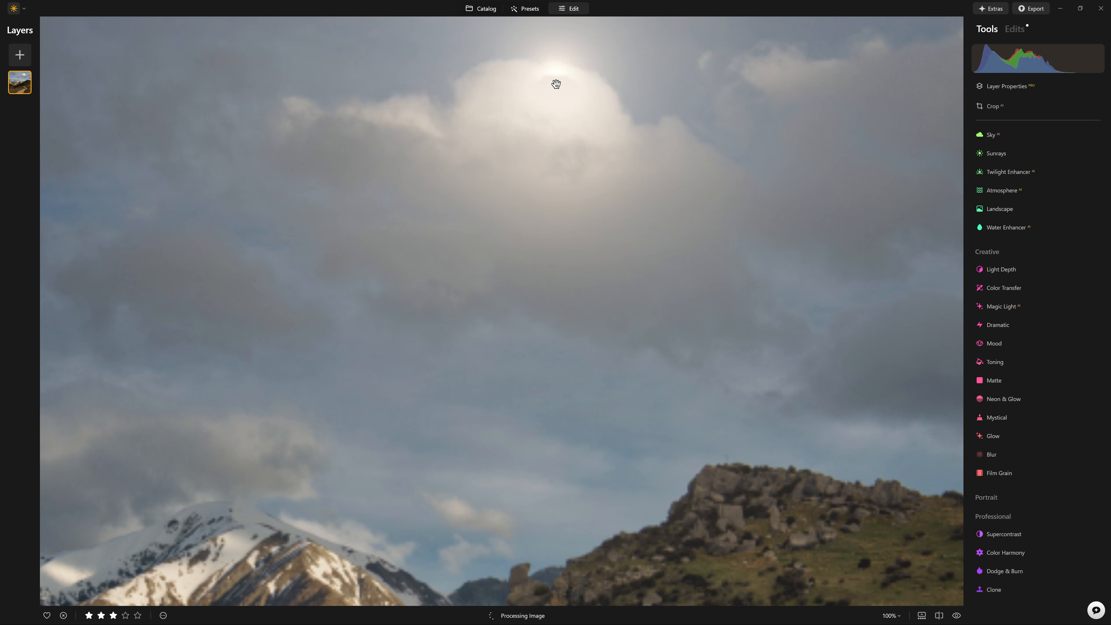
{"action": "left_click", "coordinate": [527, 171]}
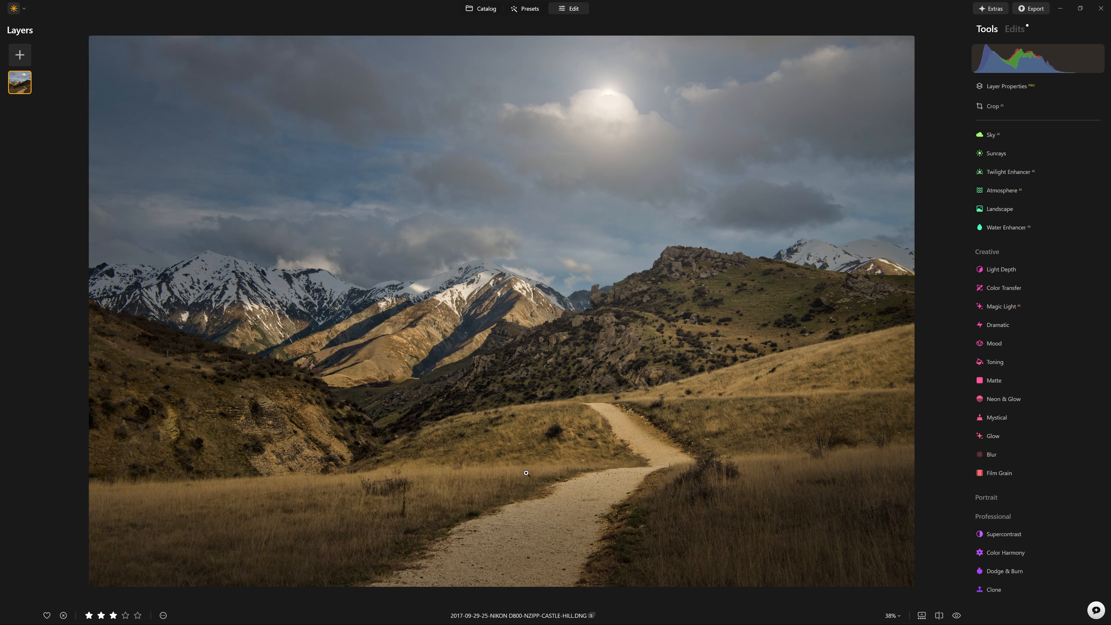
Crop the photo at its original ratio to about 6206 x 4142, trimming the upper sky and sides, and compare the edit with the unedited photo.
{"action": "left_click", "coordinate": [992, 106]}
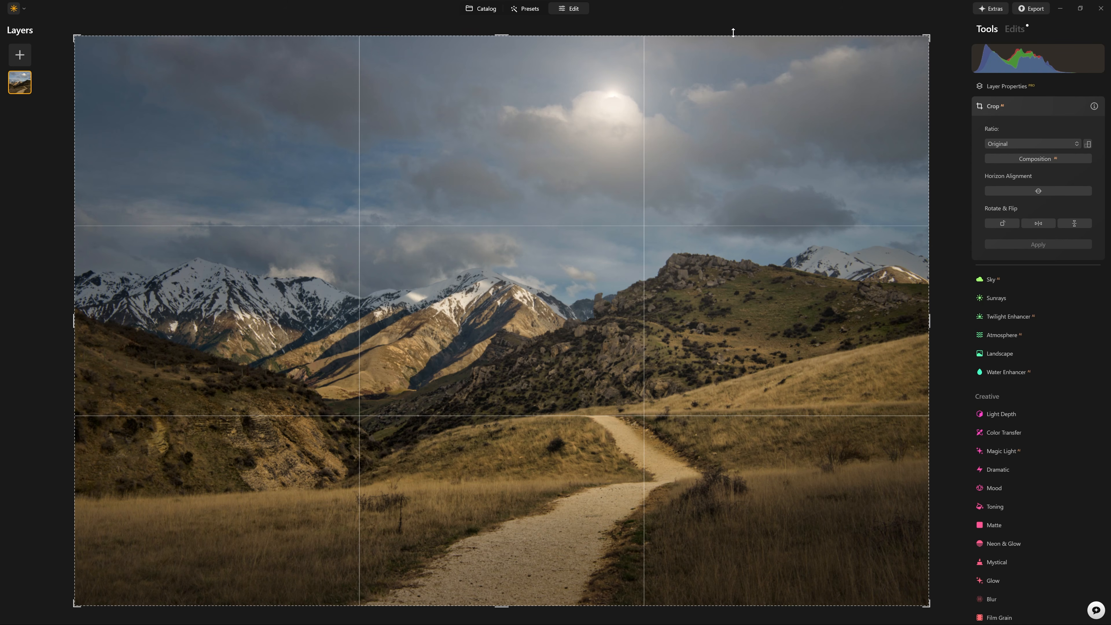
{"action": "left_click_drag", "start_coordinate": [733, 32], "coordinate": [753, 81]}
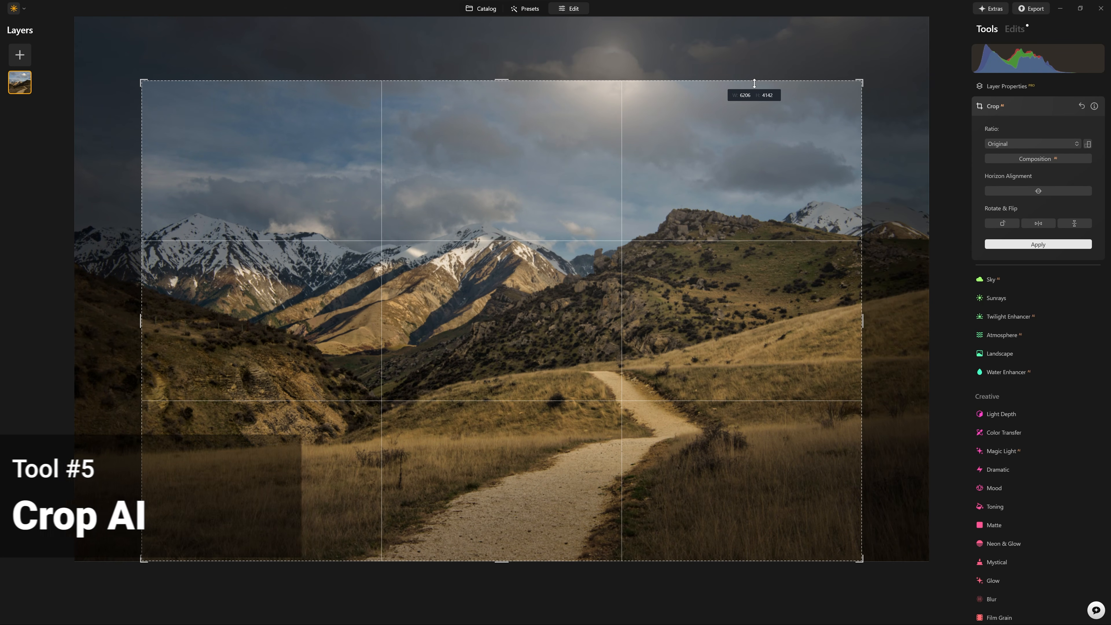
{"action": "left_click_drag", "start_coordinate": [721, 177], "coordinate": [708, 174]}
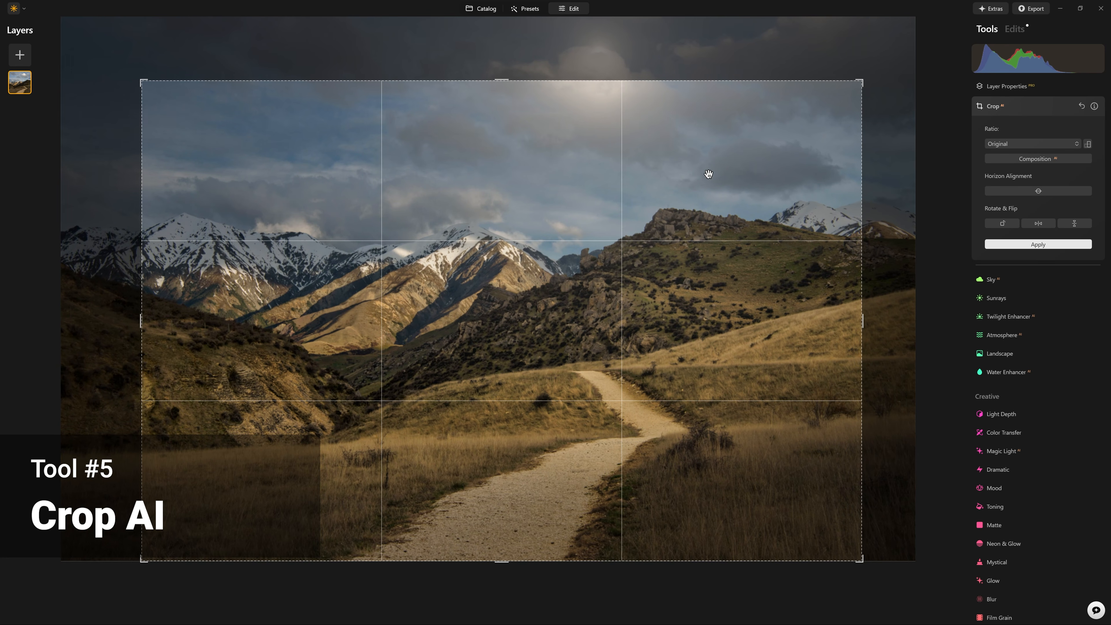
{"action": "left_click", "coordinate": [1019, 244]}
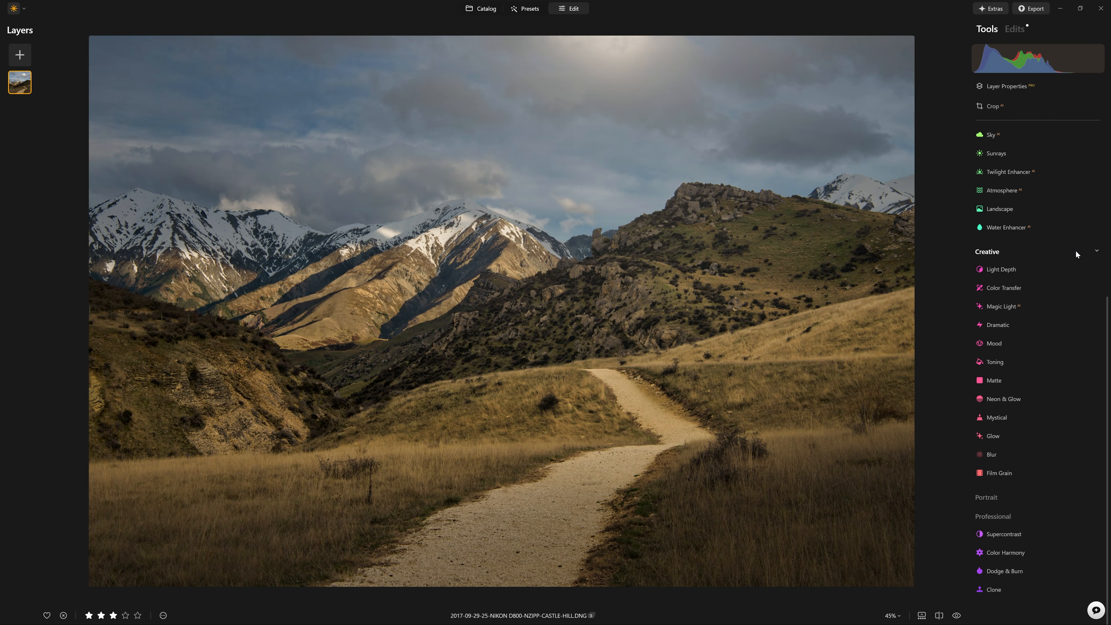
{"action": "key", "text": "backslash"}
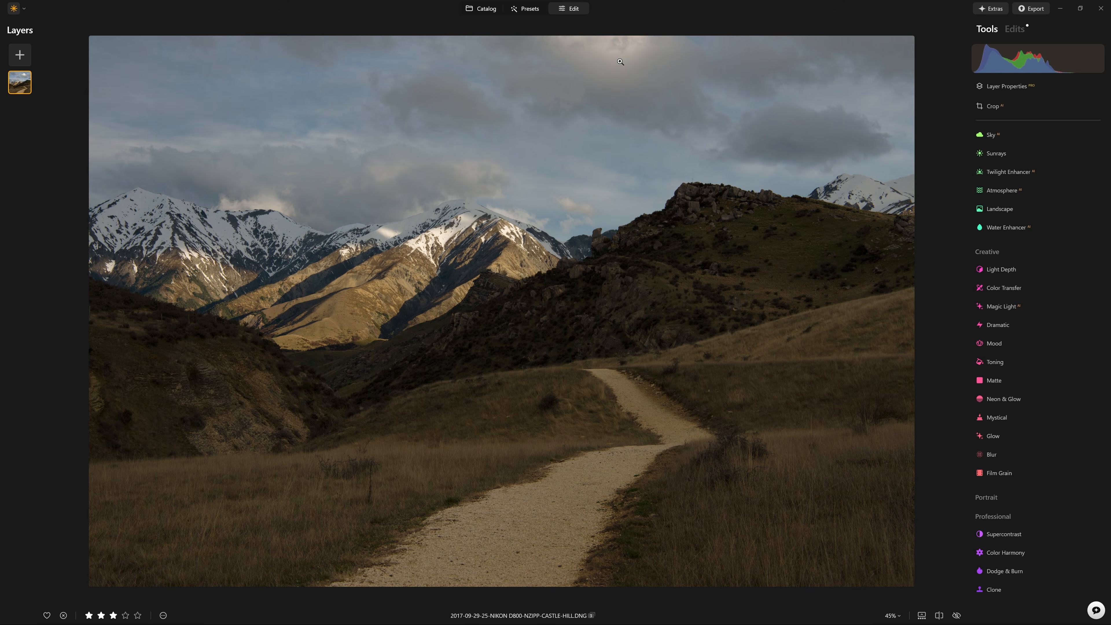
{"action": "key", "text": "backslash"}
{"action": "key", "text": "backslash"}
{"action": "key", "text": "backslash"}
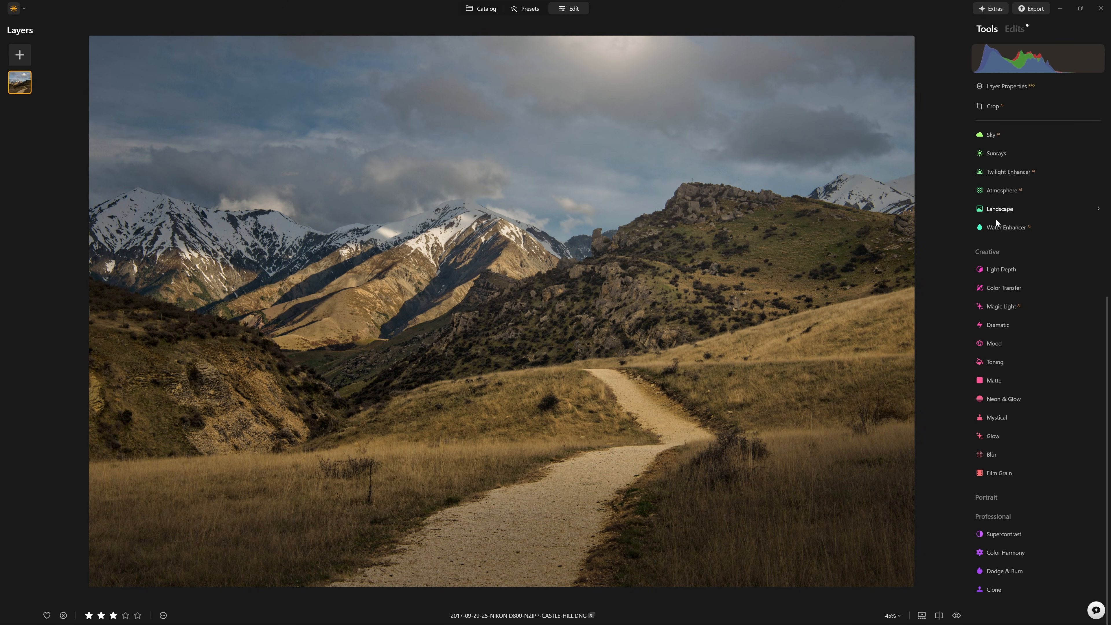
Darken the midtones in Develop with a two-point downward bend of the main curve, and set Saturation to -15.
{"action": "scroll", "coordinate": [998, 222], "scroll_direction": "up", "scroll_amount": 6}
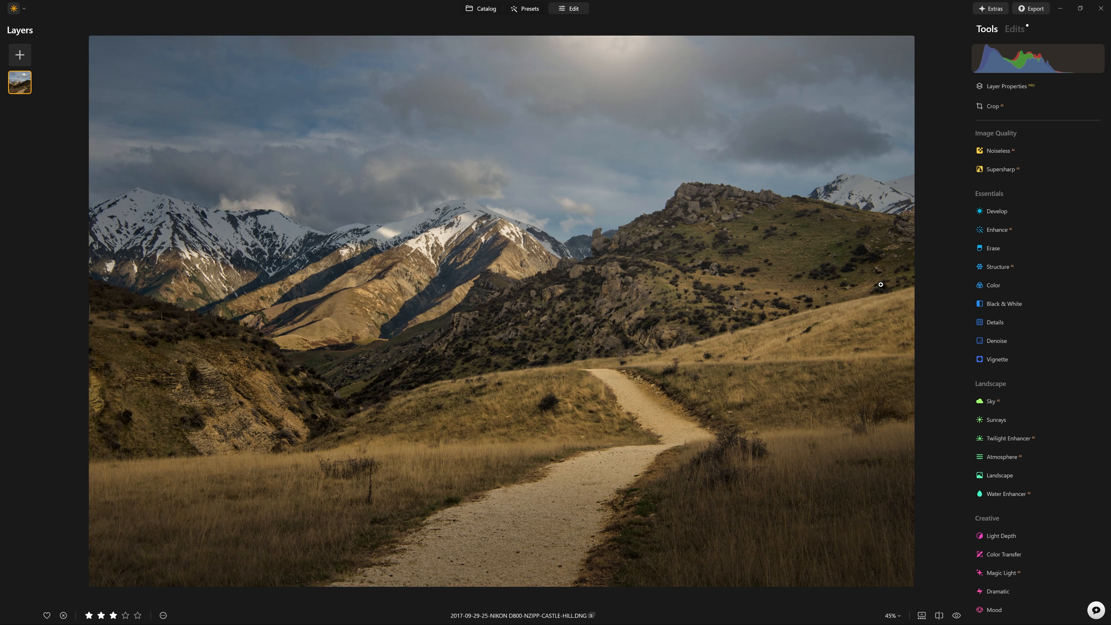
{"action": "left_click", "coordinate": [1006, 212]}
{"action": "scroll", "coordinate": [1017, 230], "scroll_direction": "down", "scroll_amount": 3}
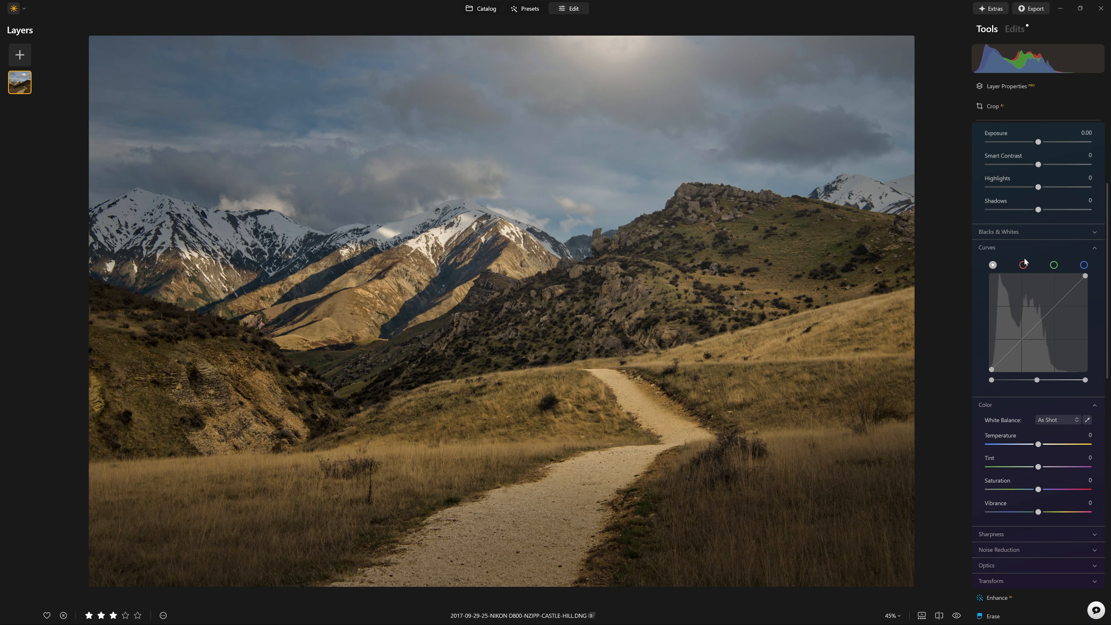
{"action": "mouse_move", "coordinate": [1043, 314]}
{"action": "left_mouse_down"}
{"action": "mouse_move", "coordinate": [1046, 341]}
{"action": "mouse_move", "coordinate": [1030, 308]}
{"action": "mouse_move", "coordinate": [1045, 332]}
{"action": "mouse_move", "coordinate": [1033, 322]}
{"action": "mouse_move", "coordinate": [1061, 297]}
{"action": "mouse_move", "coordinate": [1036, 327]}
{"action": "left_mouse_up"}
{"action": "scroll", "coordinate": [1043, 359], "scroll_direction": "down", "scroll_amount": 2}
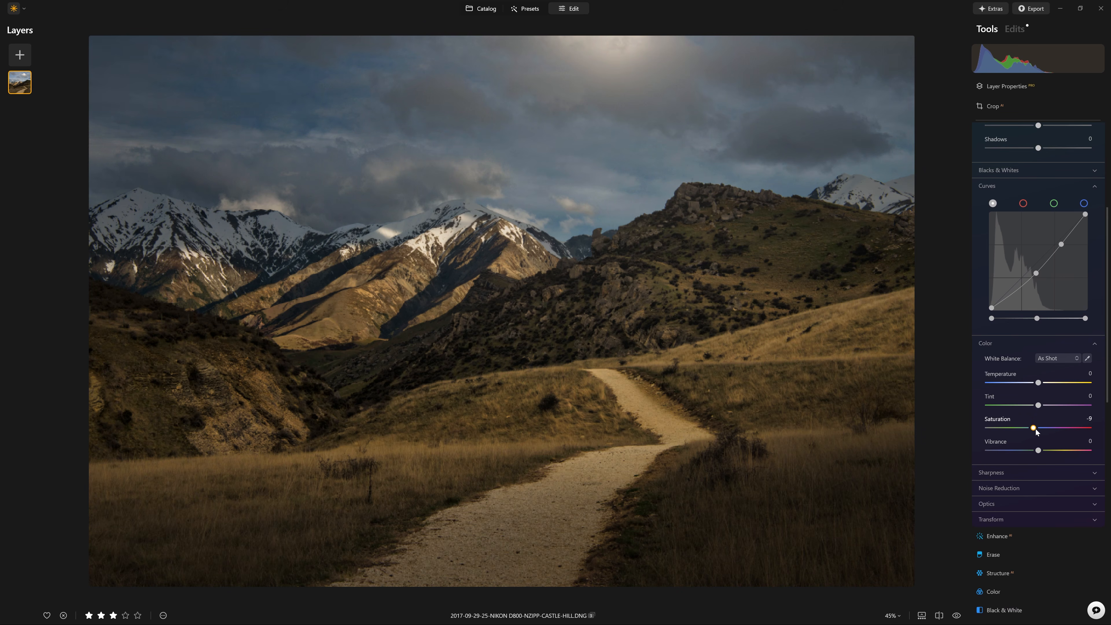
{"action": "left_click_drag", "start_coordinate": [1036, 432], "coordinate": [1033, 432]}
{"action": "scroll", "coordinate": [1041, 394], "scroll_direction": "up", "scroll_amount": 8}
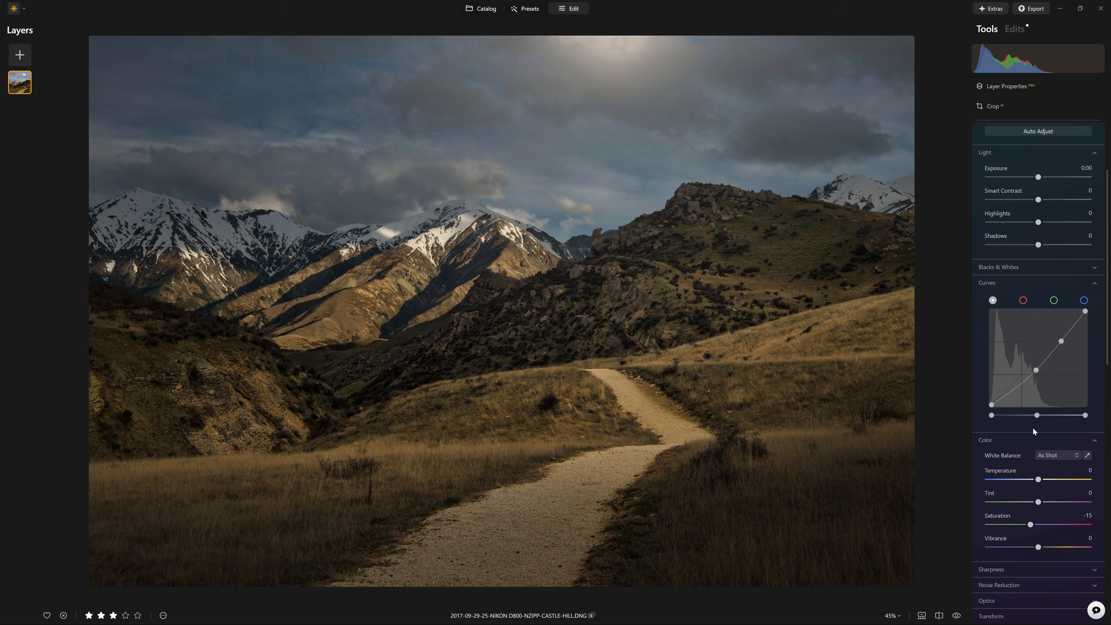
Compare the photo before and after the Develop adjustments, look over the image, and close the tool.
{"action": "left_click", "coordinate": [1067, 206]}
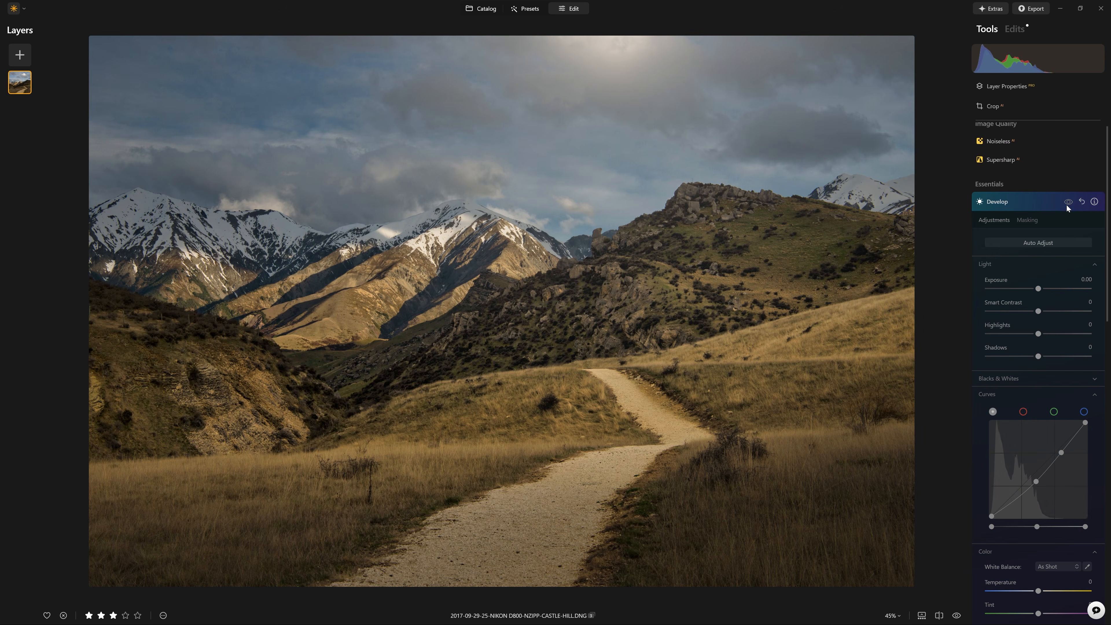
{"action": "left_click", "coordinate": [1067, 206]}
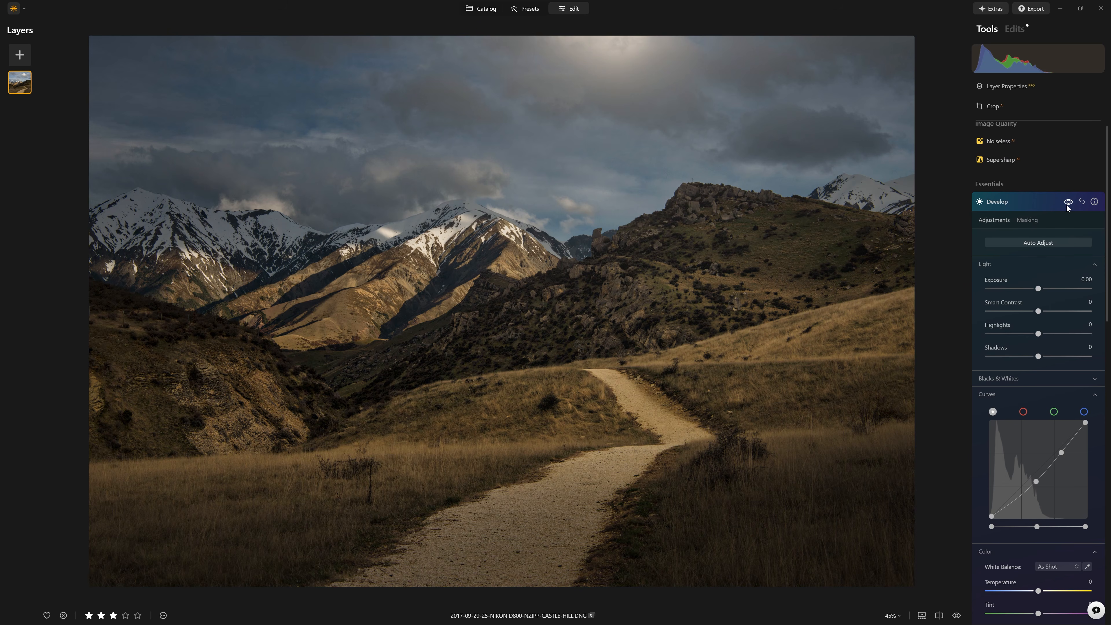
{"action": "left_click", "coordinate": [1066, 206]}
{"action": "left_click", "coordinate": [1067, 206]}
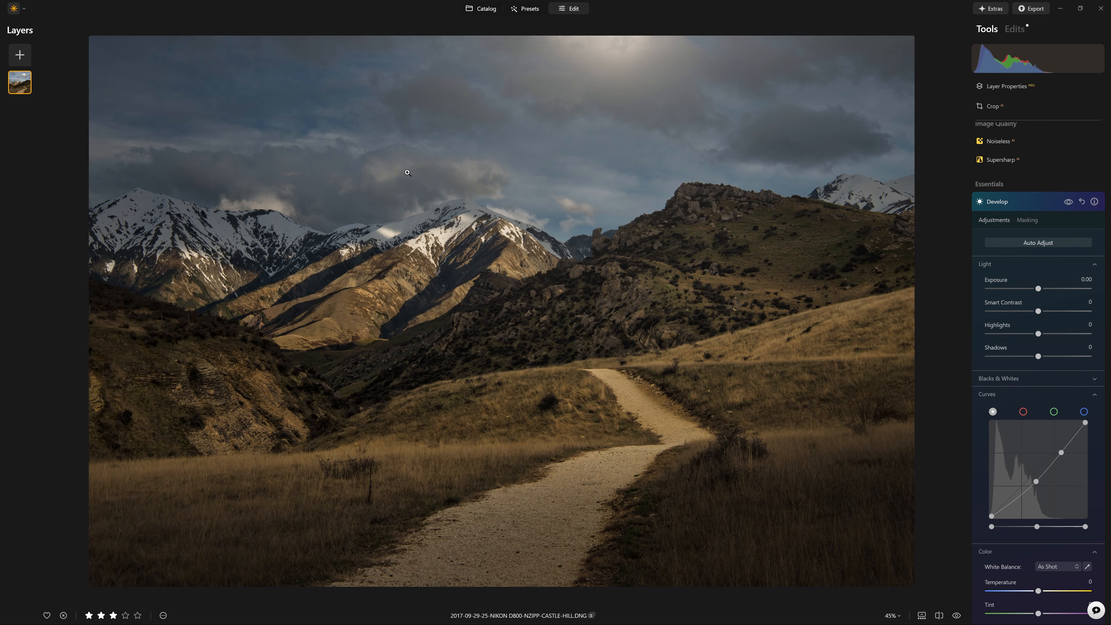
{"action": "scroll", "coordinate": [535, 440], "scroll_direction": "up", "scroll_amount": 1}
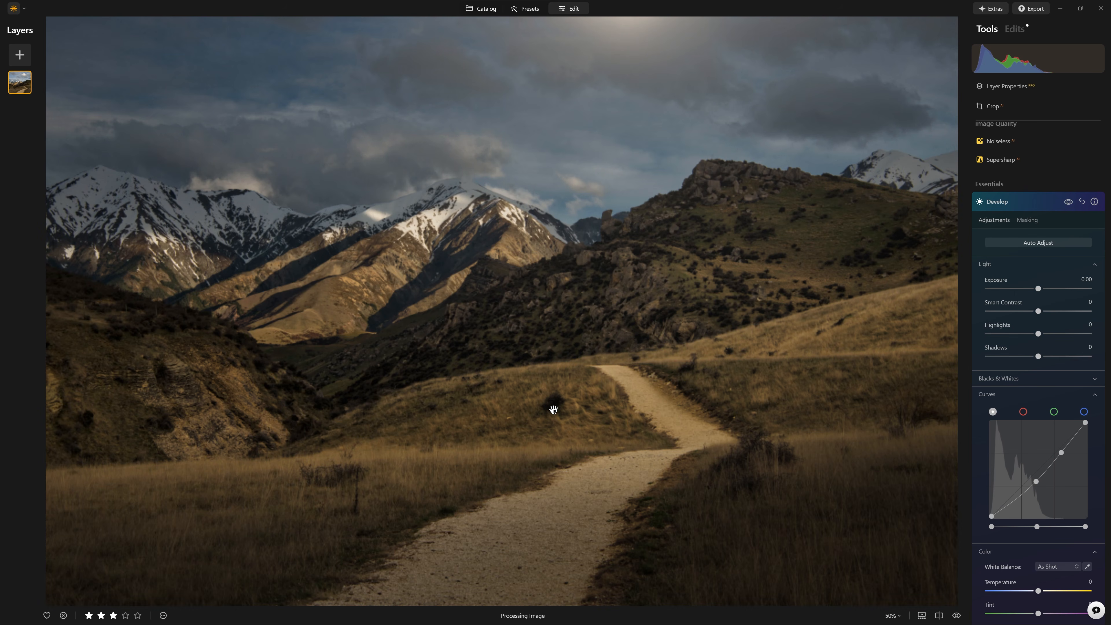
{"action": "scroll", "coordinate": [501, 386], "scroll_direction": "down", "scroll_amount": 1}
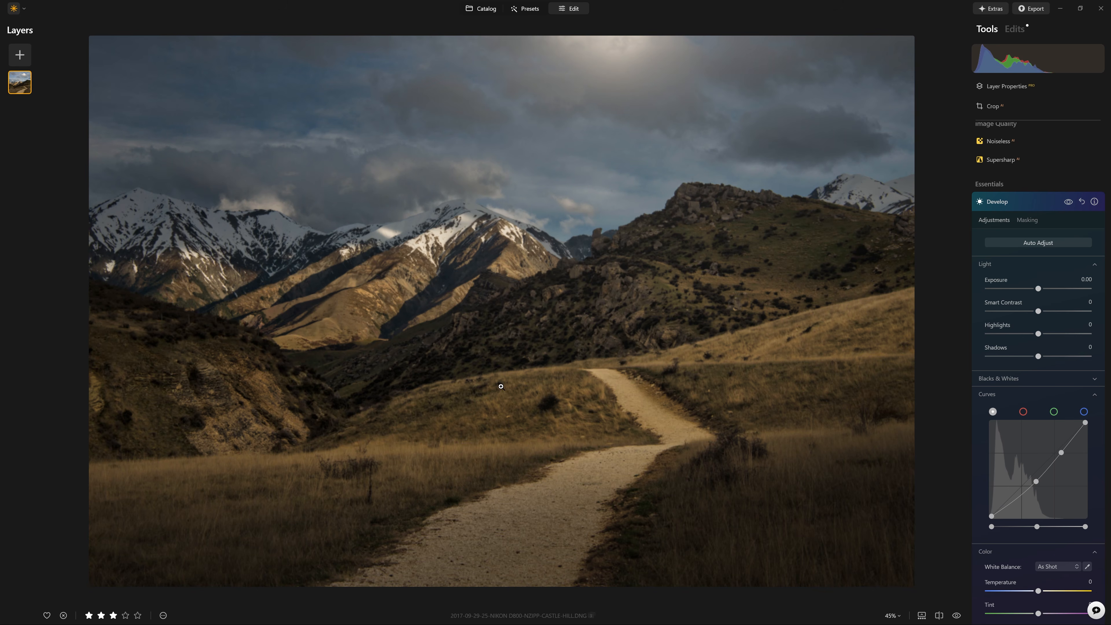
{"action": "left_click", "coordinate": [1043, 199]}
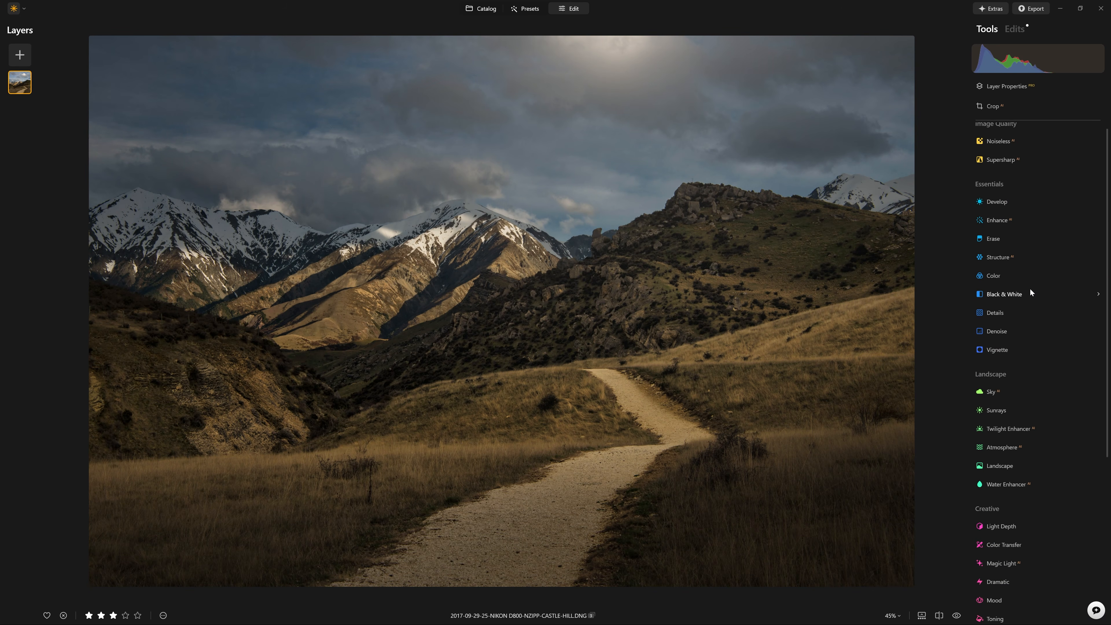
Darken the photo's edges with a Vignette Amount of -41 and close the tool.
{"action": "left_click", "coordinate": [1017, 346]}
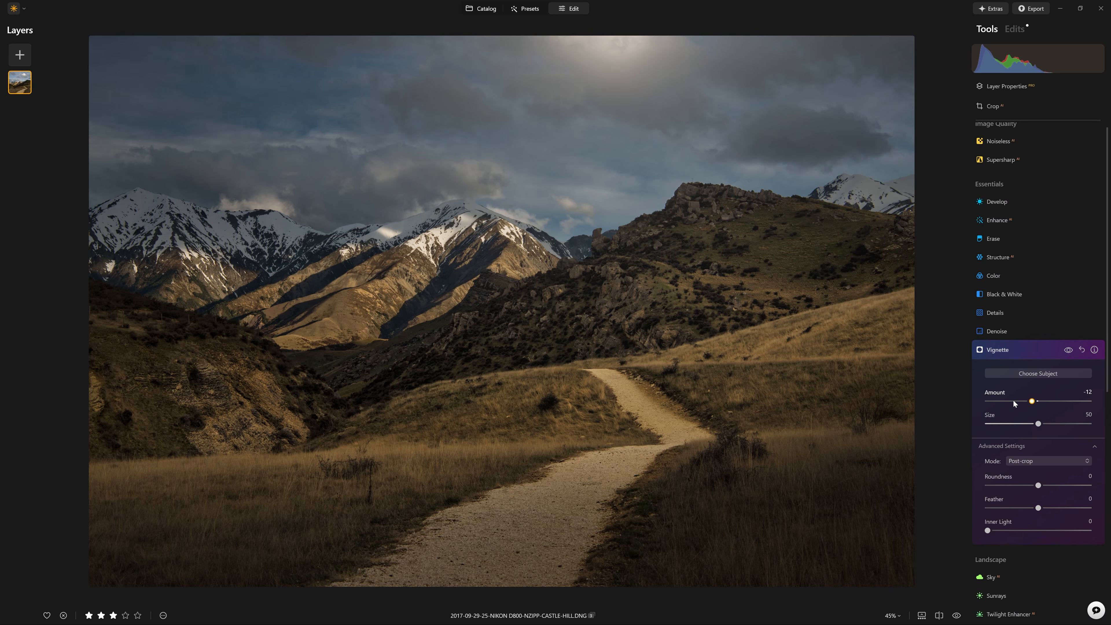
{"action": "left_click_drag", "start_coordinate": [1038, 401], "coordinate": [995, 401]}
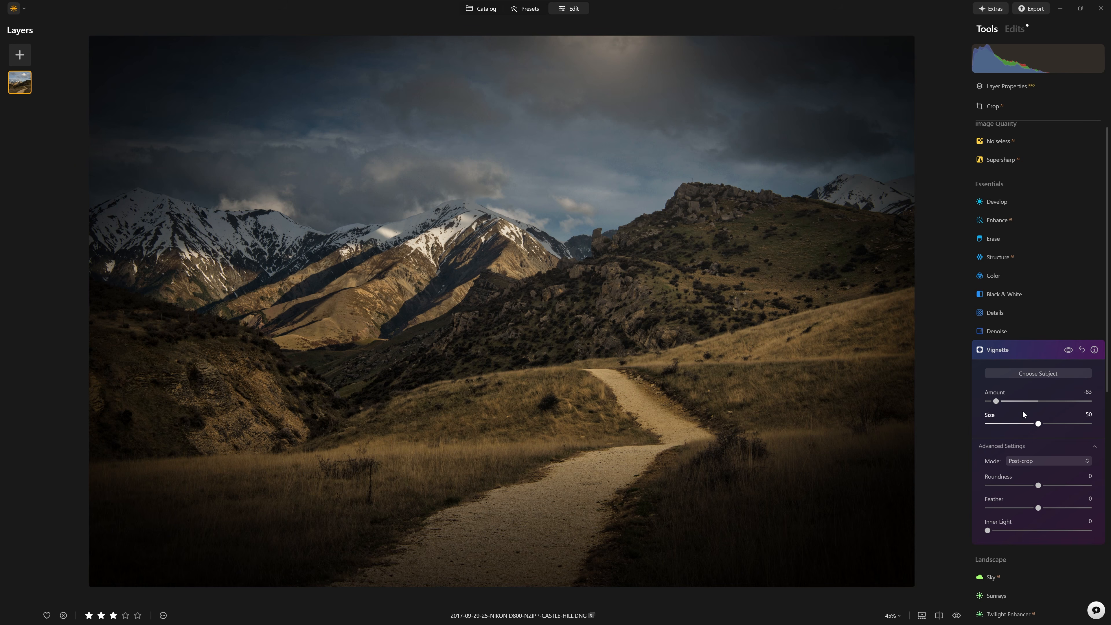
{"action": "left_click_drag", "start_coordinate": [996, 401], "coordinate": [1017, 402]}
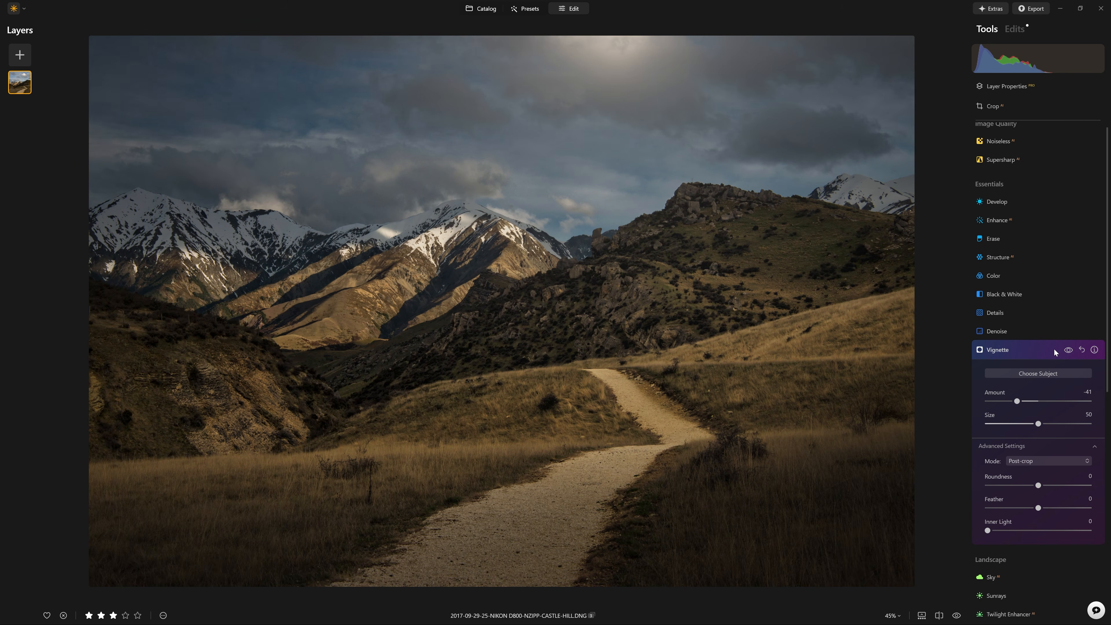
{"action": "left_click", "coordinate": [1040, 350]}
In a new Develop adjustment, flatten the contrast with the main curve by lowering the white point, slightly raising the black point and adding intermediate points.
{"action": "scroll", "coordinate": [1036, 320], "scroll_direction": "up", "scroll_amount": 1}
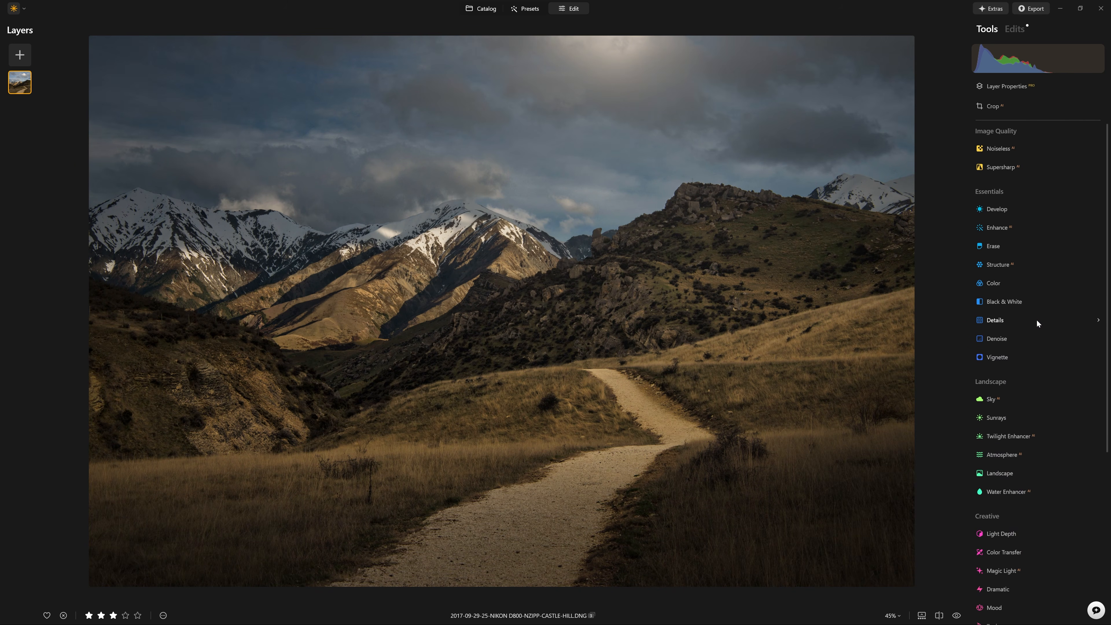
{"action": "left_click", "coordinate": [1000, 210]}
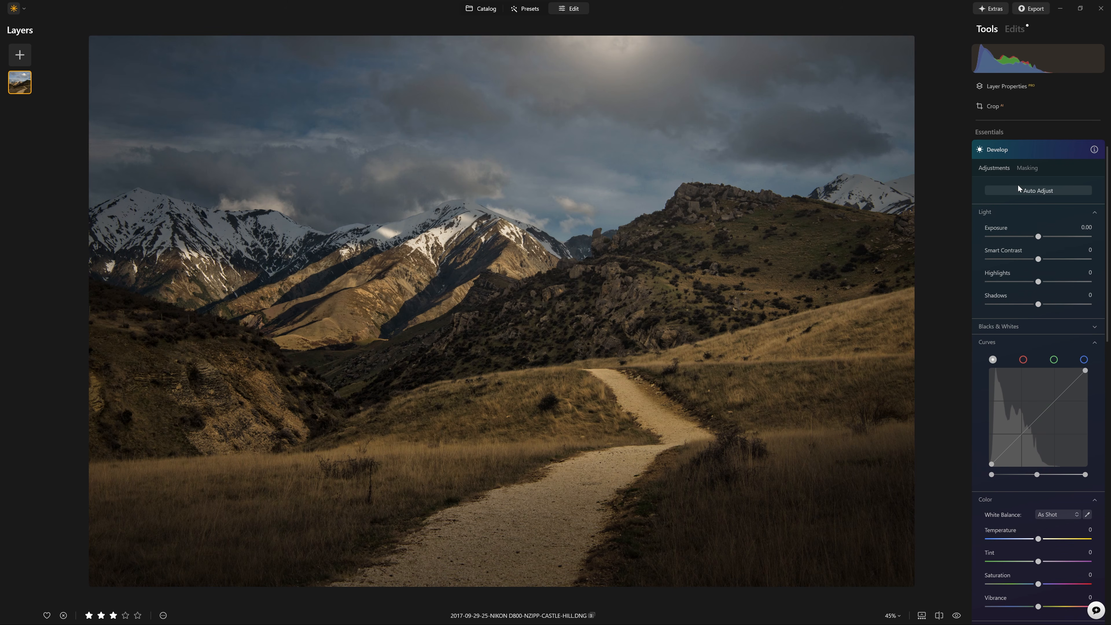
{"action": "scroll", "coordinate": [1053, 335], "scroll_direction": "down", "scroll_amount": 3}
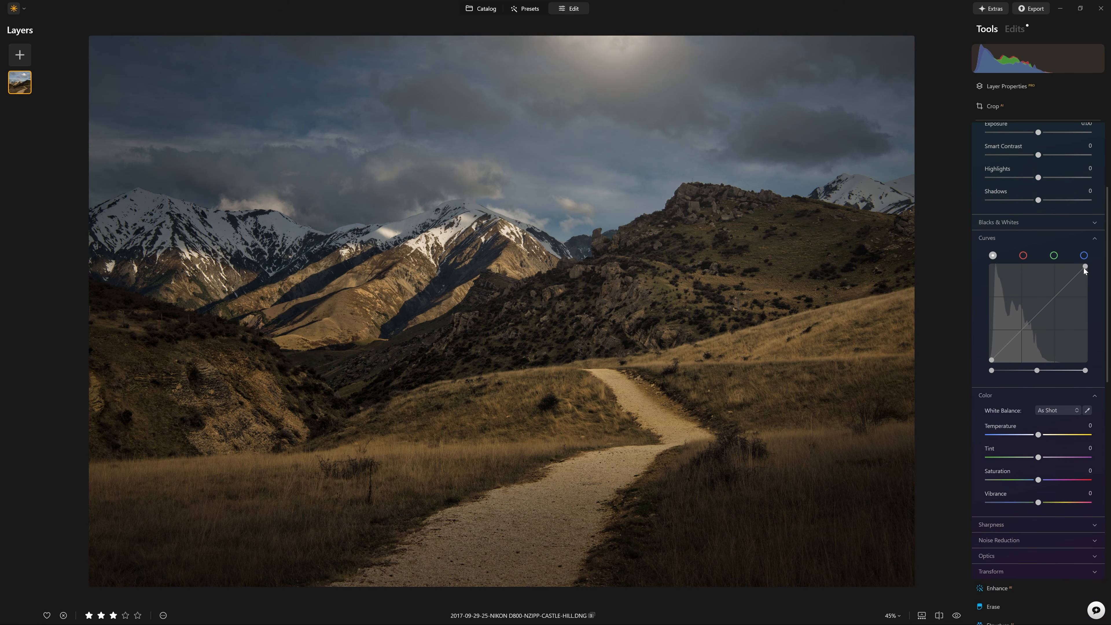
{"action": "left_click_drag", "start_coordinate": [1086, 269], "coordinate": [1091, 327]}
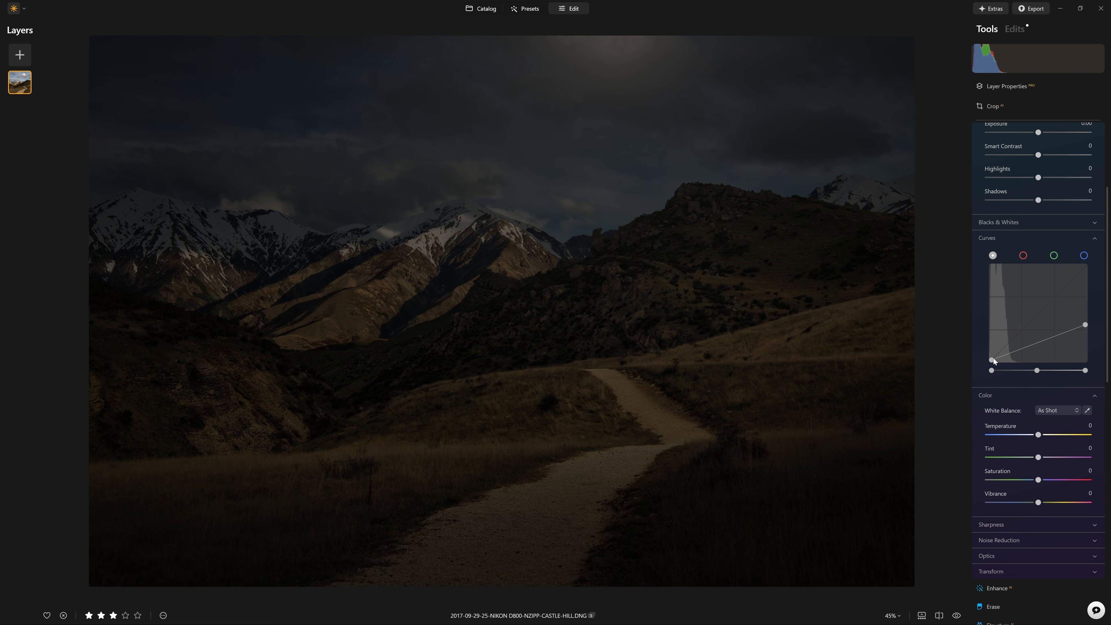
{"action": "left_click_drag", "start_coordinate": [991, 360], "coordinate": [984, 356]}
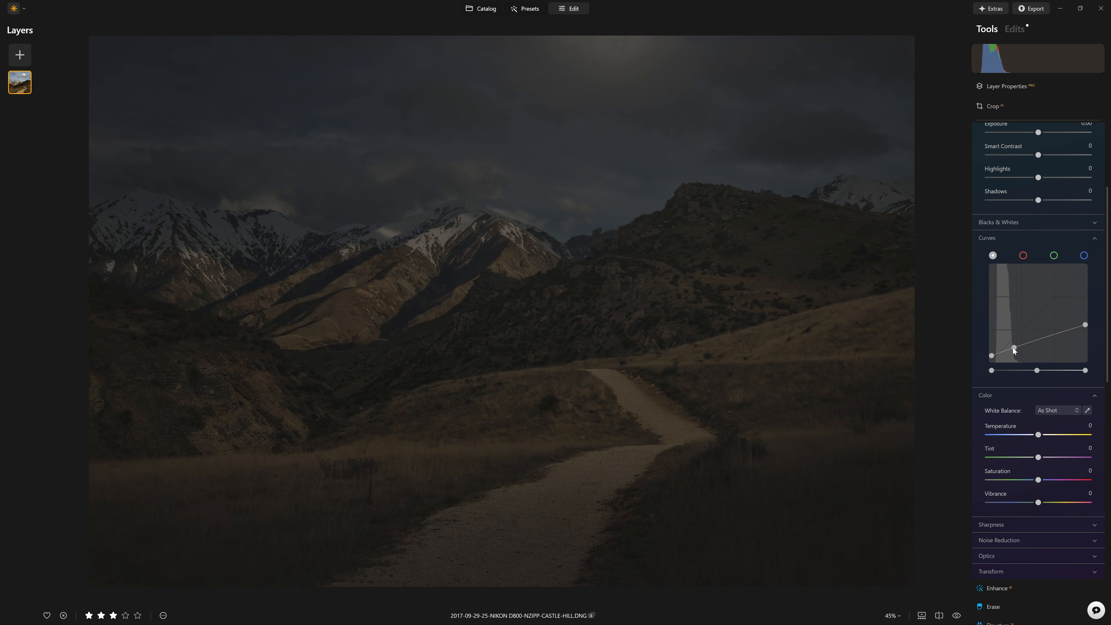
{"action": "left_click_drag", "start_coordinate": [1013, 348], "coordinate": [1059, 334]}
{"action": "scroll", "coordinate": [1071, 278], "scroll_direction": "up", "scroll_amount": 4}
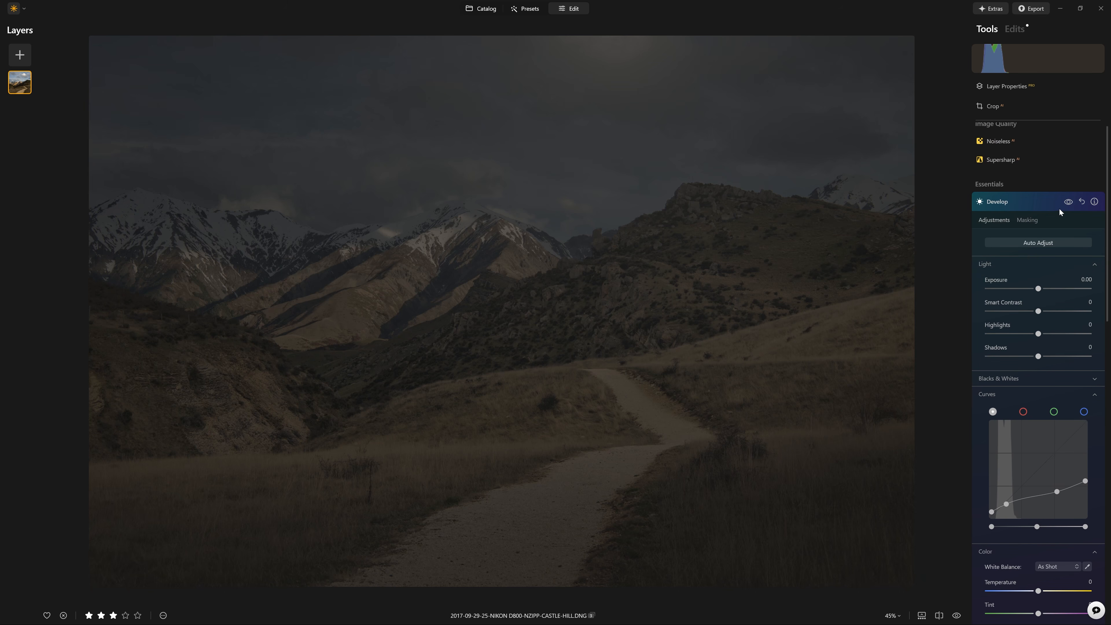
Mask the Develop adjustment with a slanted linear gradient from the photo's left edge toward the central mountain, widening its transition toward the edge.
{"action": "left_click", "coordinate": [1064, 206]}
{"action": "left_click", "coordinate": [1032, 221]}
{"action": "left_click", "coordinate": [1009, 198]}
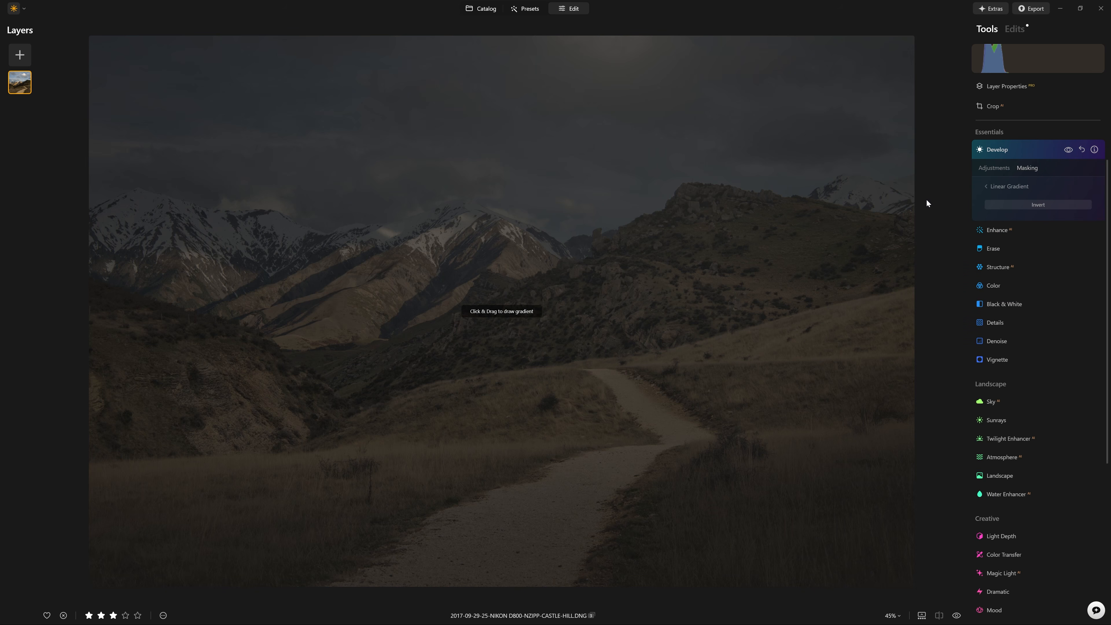
{"action": "mouse_move", "coordinate": [204, 228]}
{"action": "left_mouse_down"}
{"action": "mouse_move", "coordinate": [407, 254]}
{"action": "mouse_move", "coordinate": [522, 286]}
{"action": "mouse_move", "coordinate": [492, 324]}
{"action": "left_mouse_up"}
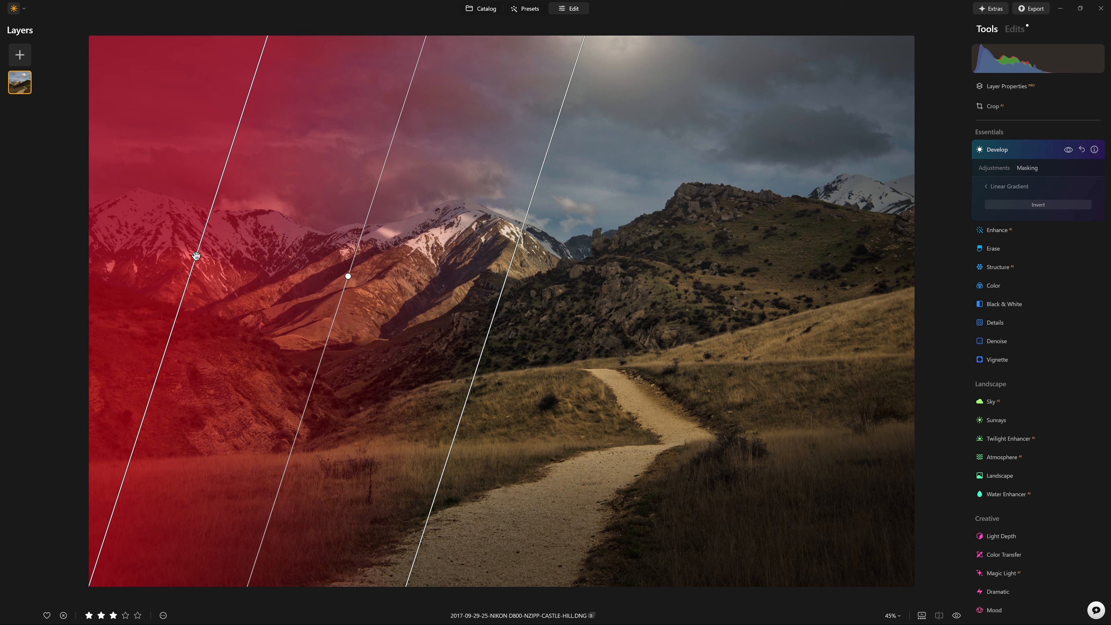
{"action": "left_click_drag", "start_coordinate": [197, 258], "coordinate": [136, 233]}
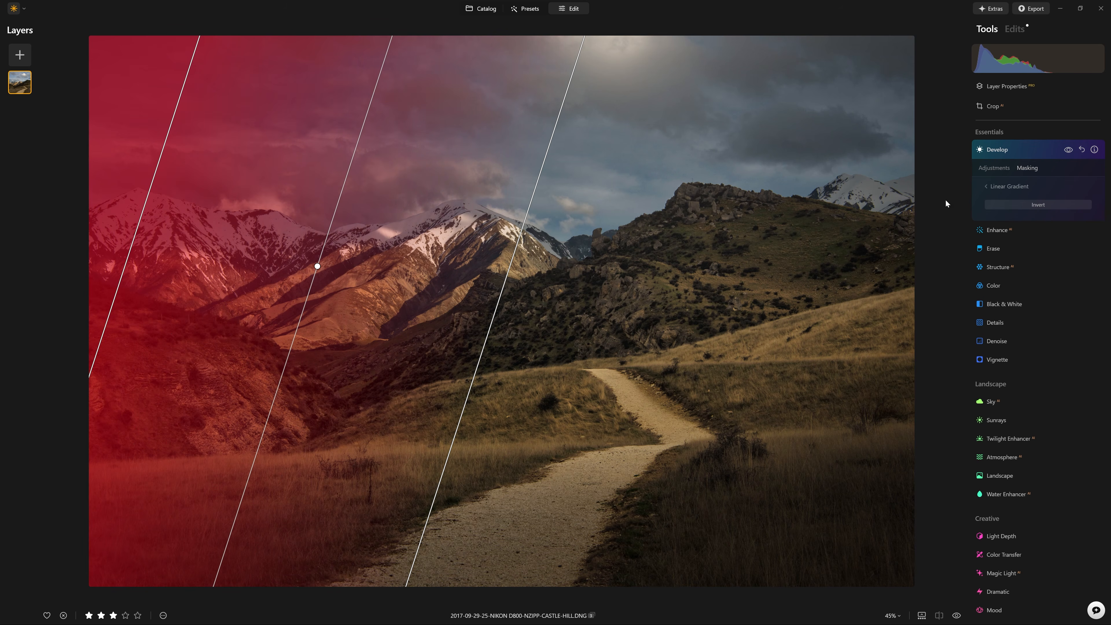
Add a second linear gradient mask fading inward from the photo's right edge to the rocky hill, and close Develop.
{"action": "left_click", "coordinate": [1000, 188]}
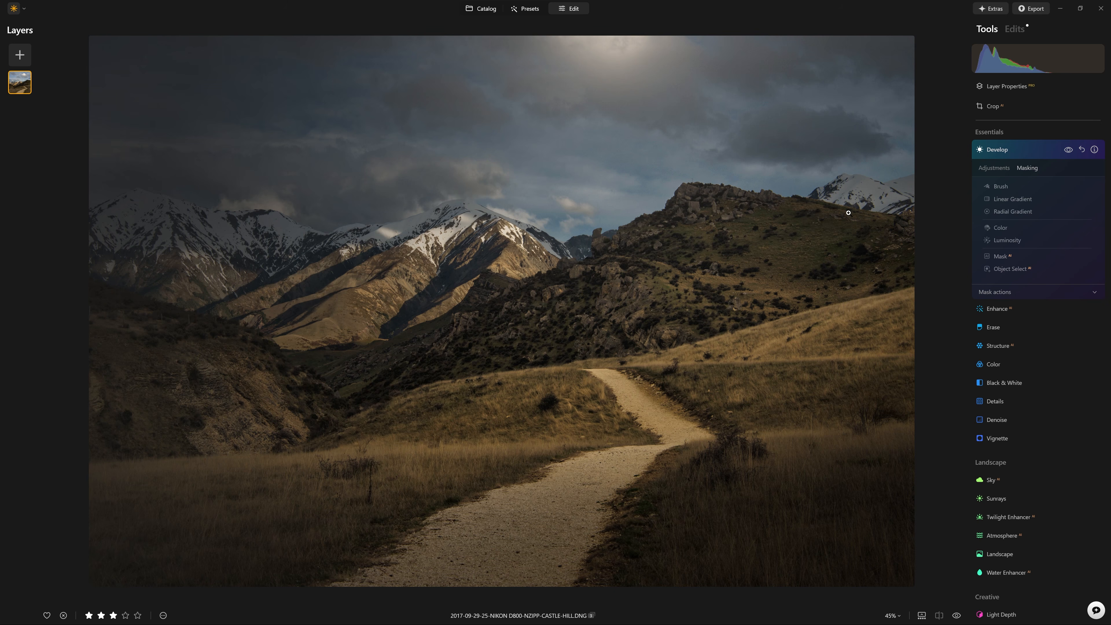
{"action": "left_click", "coordinate": [1006, 199]}
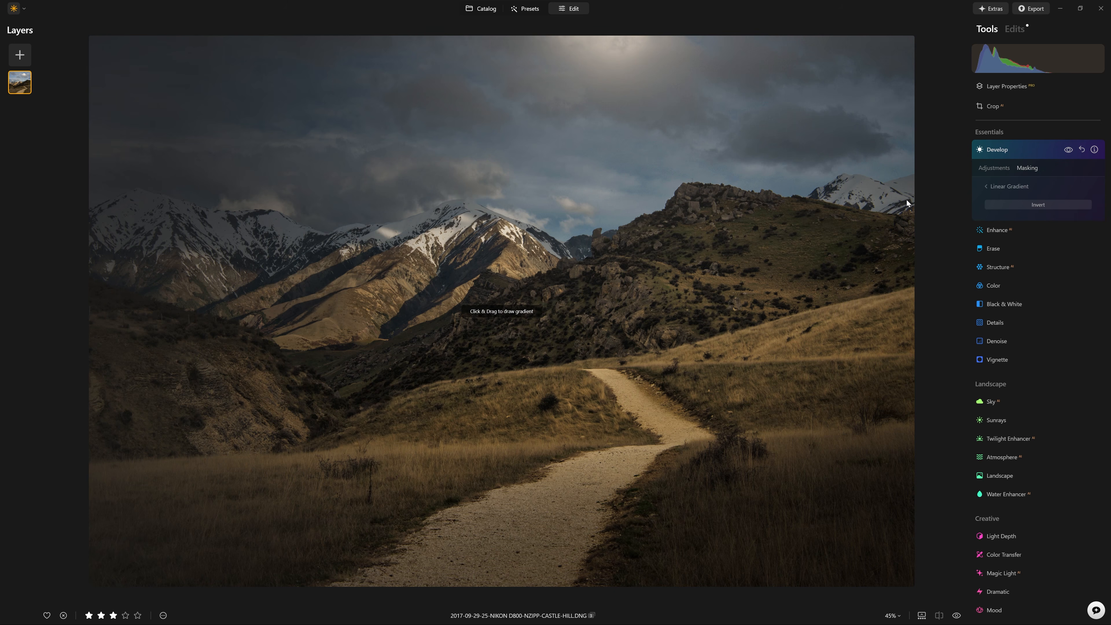
{"action": "left_click_drag", "start_coordinate": [907, 209], "coordinate": [688, 221]}
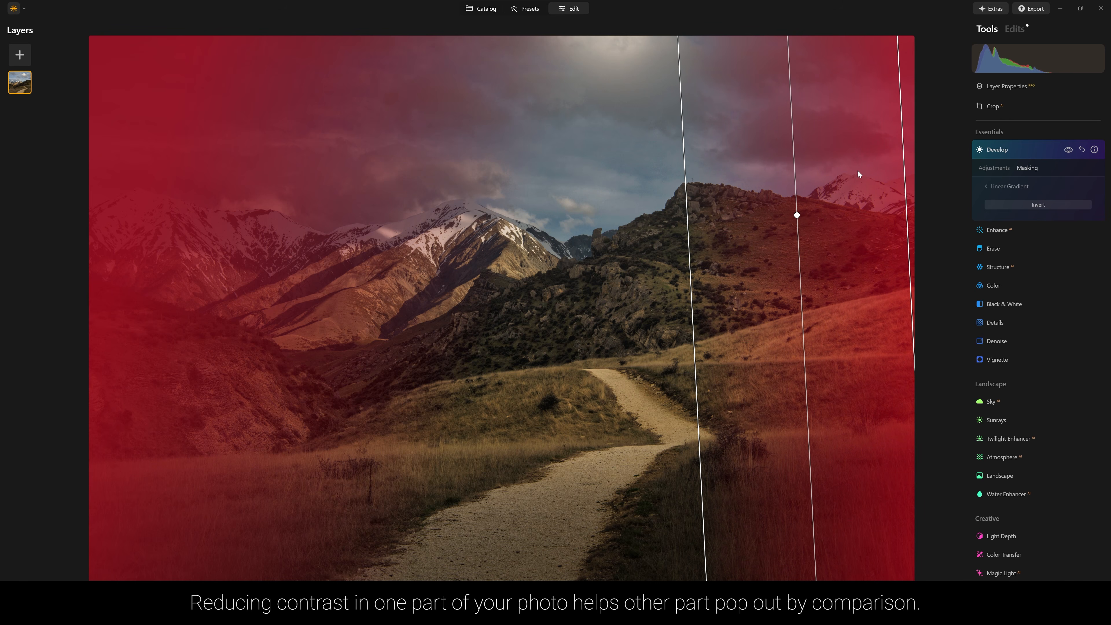
{"action": "left_click", "coordinate": [1039, 149]}
Compare the edited photo with the unedited version.
{"action": "key", "text": "backslash"}
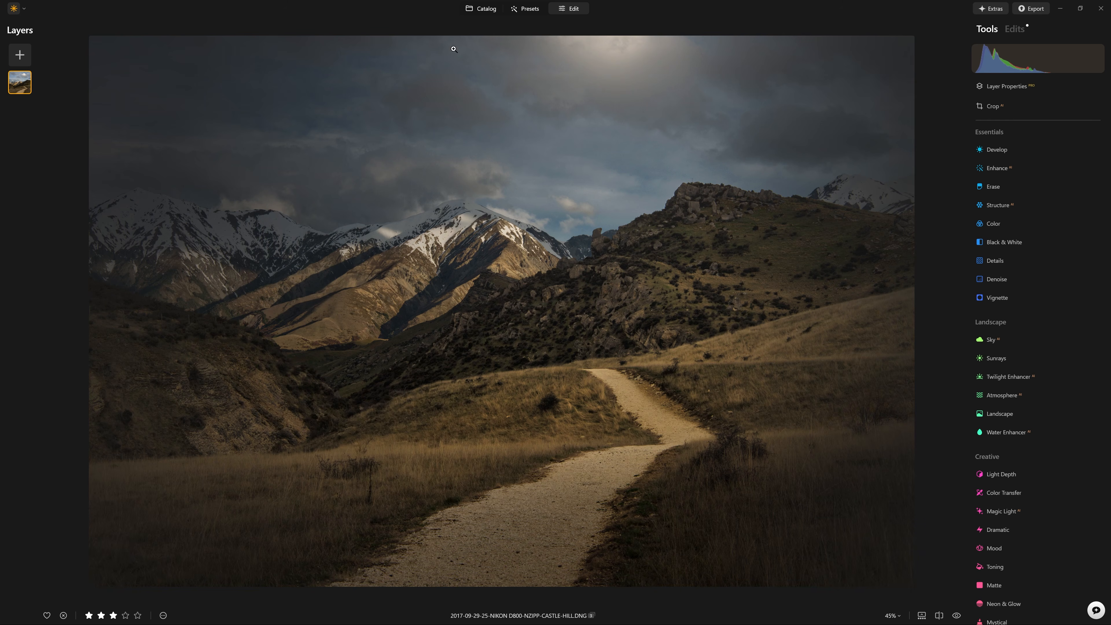
{"action": "key", "text": "backslash"}
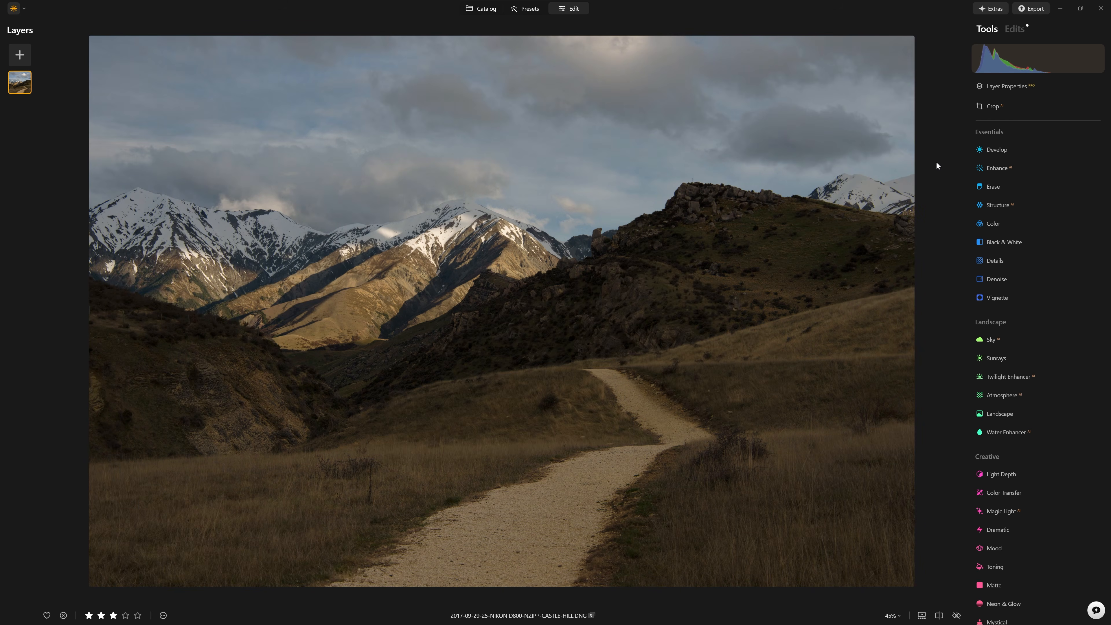
{"action": "key", "text": "backslash"}
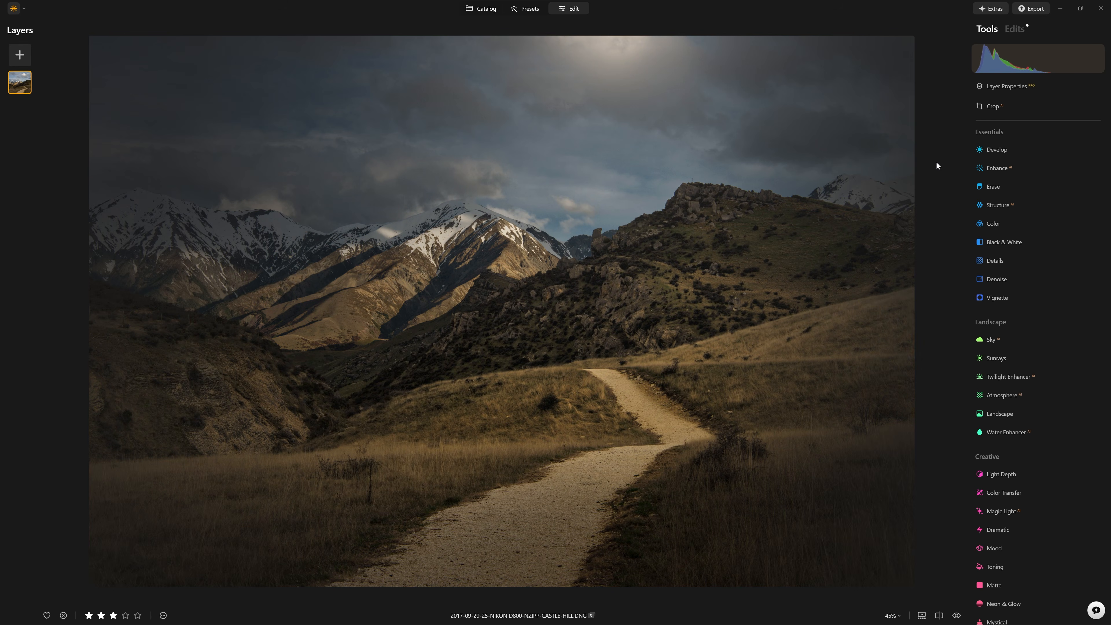
In Toning, set the highlights to Saturation 100 and Hue 43 for a warm golden tint.
{"action": "scroll", "coordinate": [1000, 281], "scroll_direction": "down", "scroll_amount": 1}
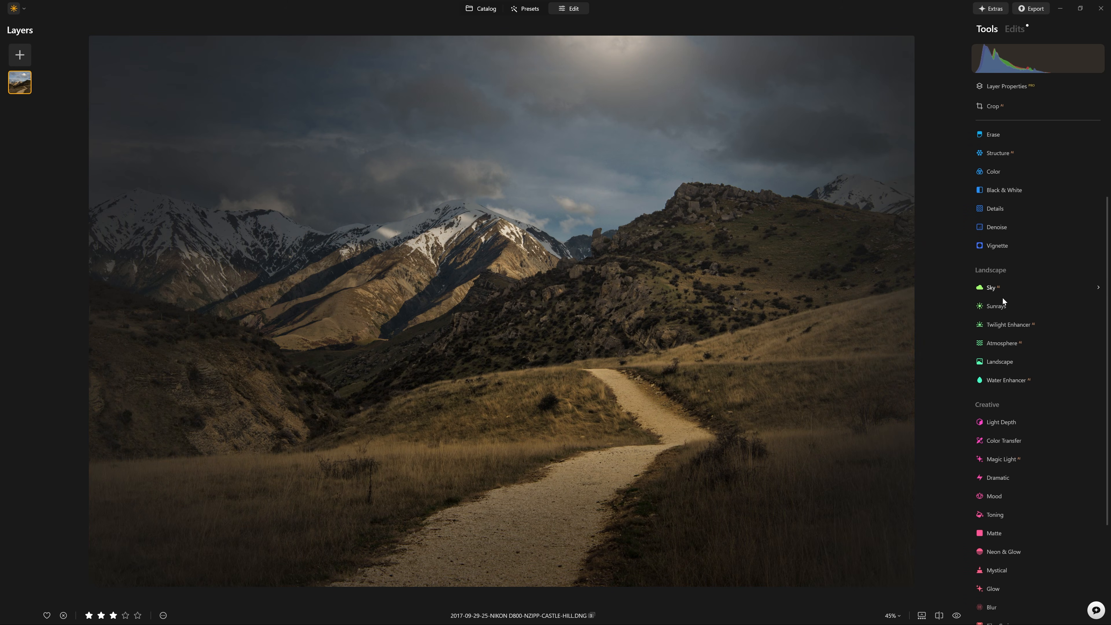
{"action": "scroll", "coordinate": [1002, 297], "scroll_direction": "down", "scroll_amount": 3}
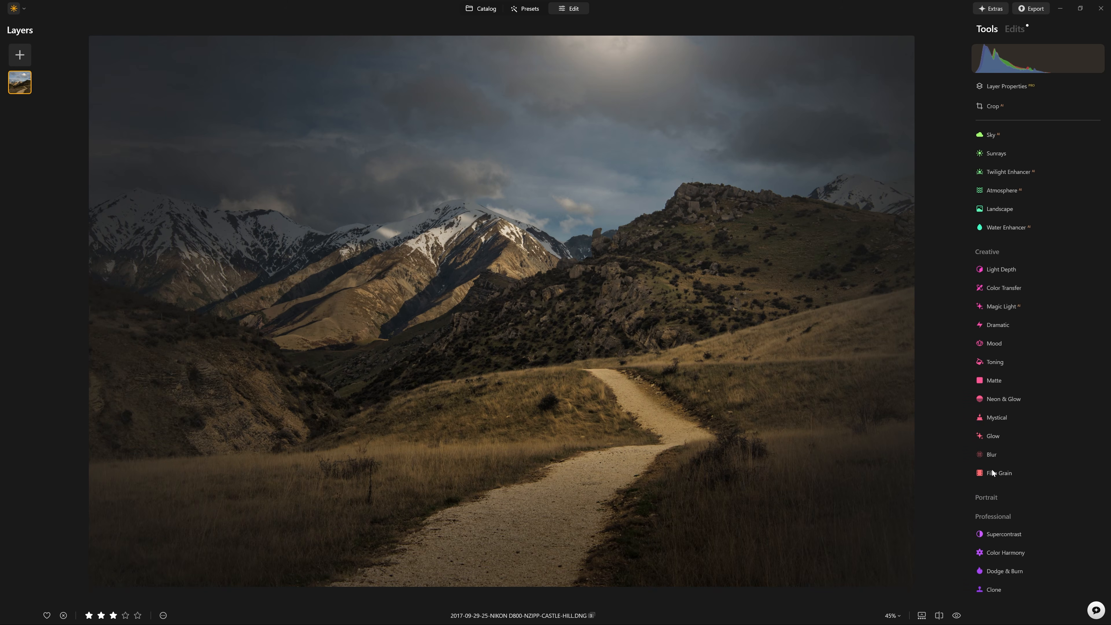
{"action": "left_click", "coordinate": [1008, 361]}
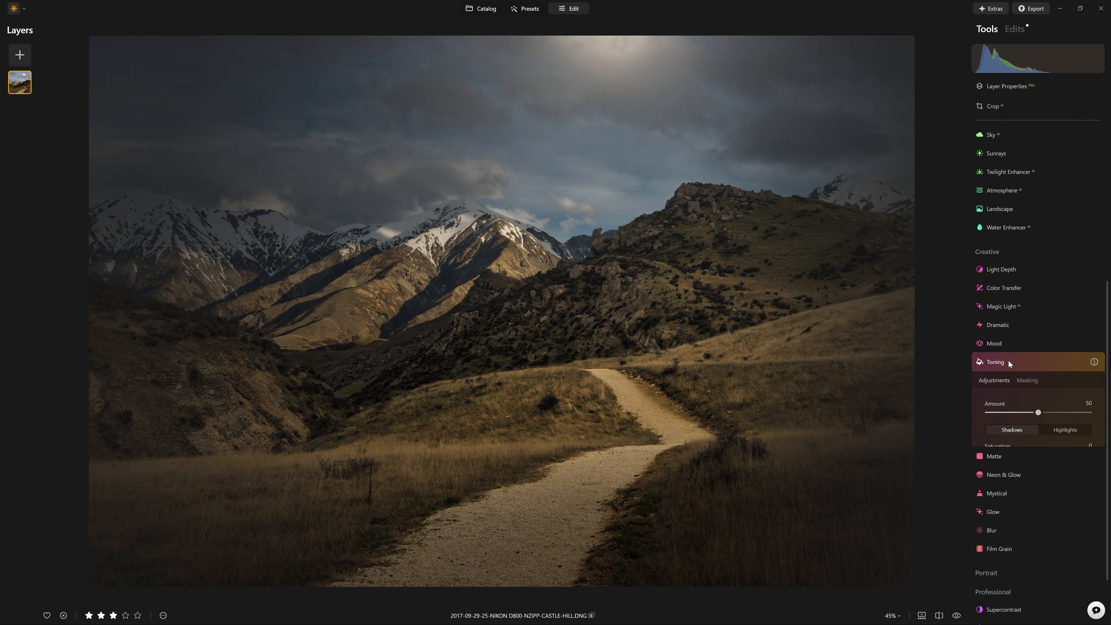
{"action": "scroll", "coordinate": [1043, 409], "scroll_direction": "down", "scroll_amount": 3}
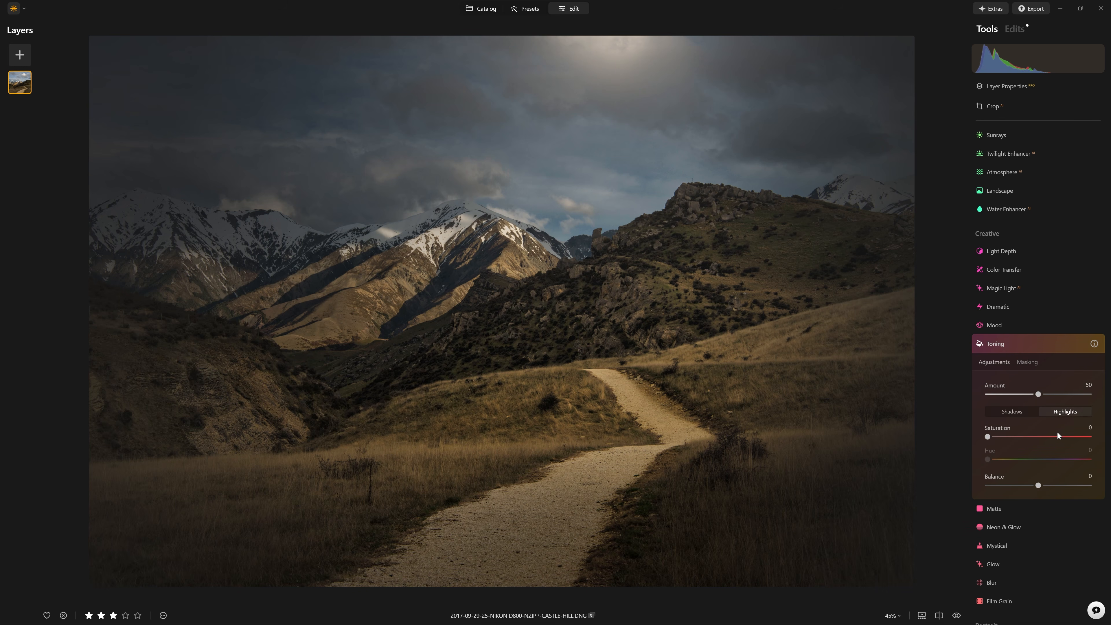
{"action": "left_click", "coordinate": [1065, 283]}
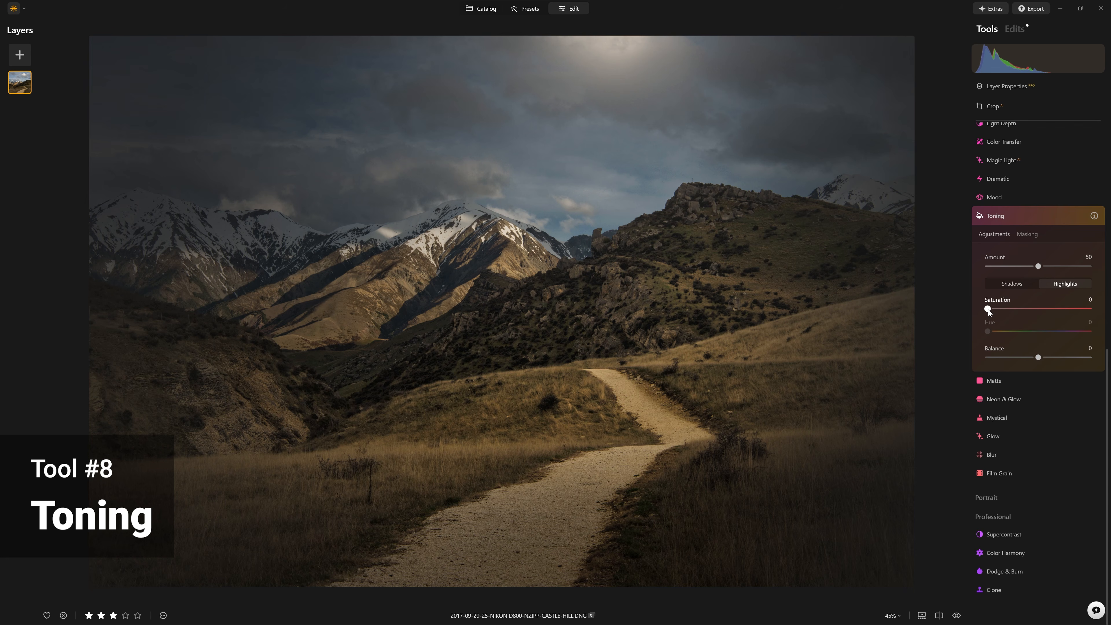
{"action": "left_click_drag", "start_coordinate": [988, 310], "coordinate": [1097, 316]}
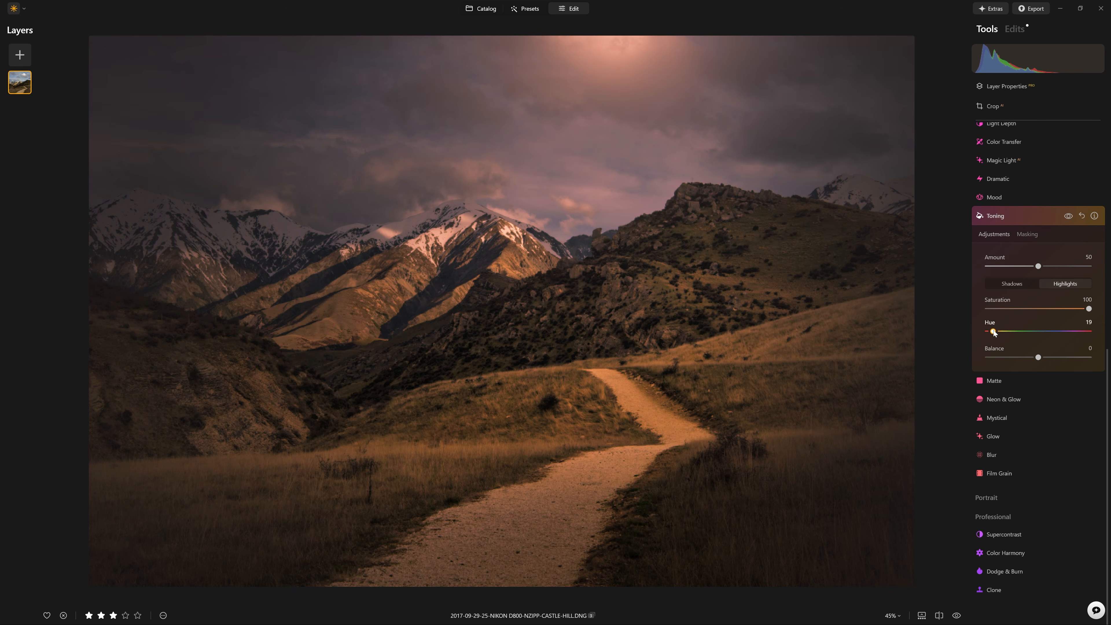
{"action": "left_click_drag", "start_coordinate": [994, 333], "coordinate": [1000, 333]}
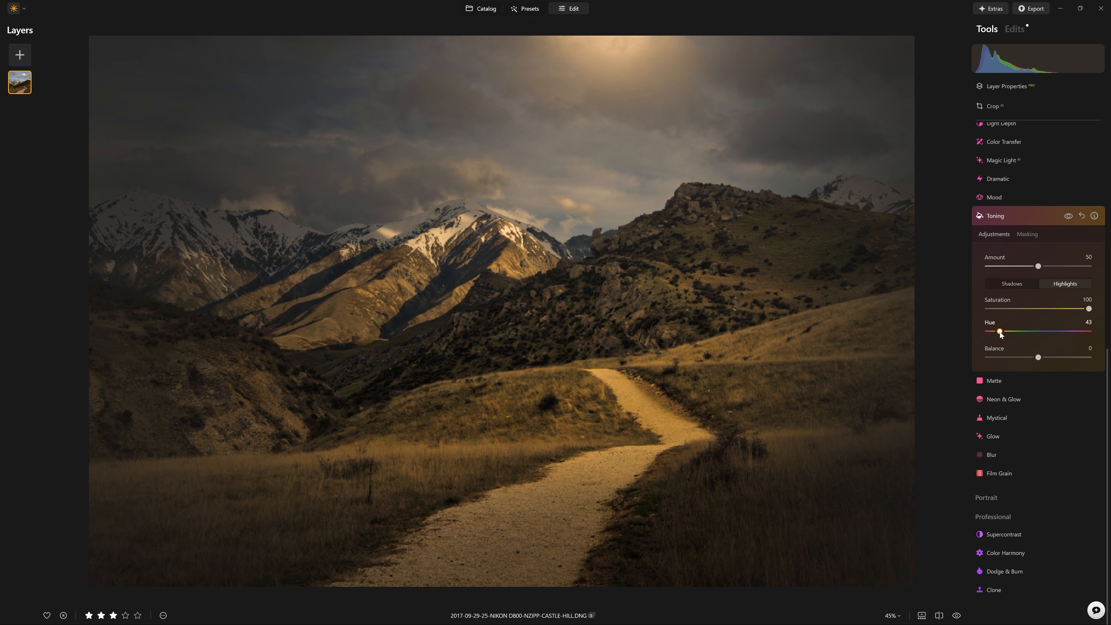
Compare the photo with and without Toning, and reduce the highlights Saturation to 34.
{"action": "left_click", "coordinate": [1067, 216]}
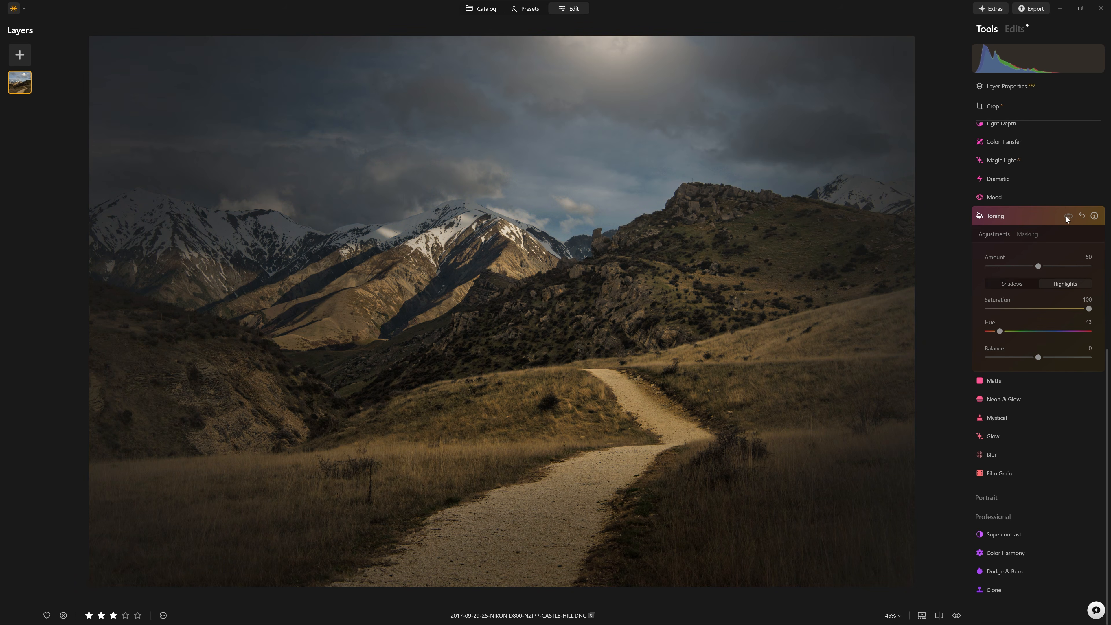
{"action": "left_click", "coordinate": [1068, 217]}
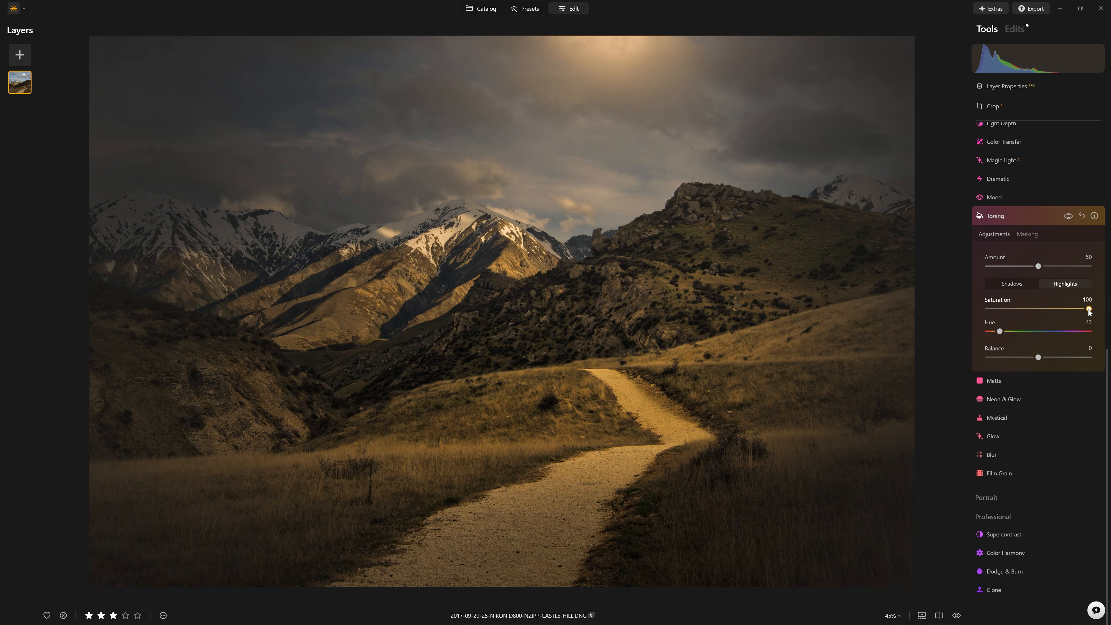
{"action": "left_click_drag", "start_coordinate": [1089, 310], "coordinate": [1024, 321]}
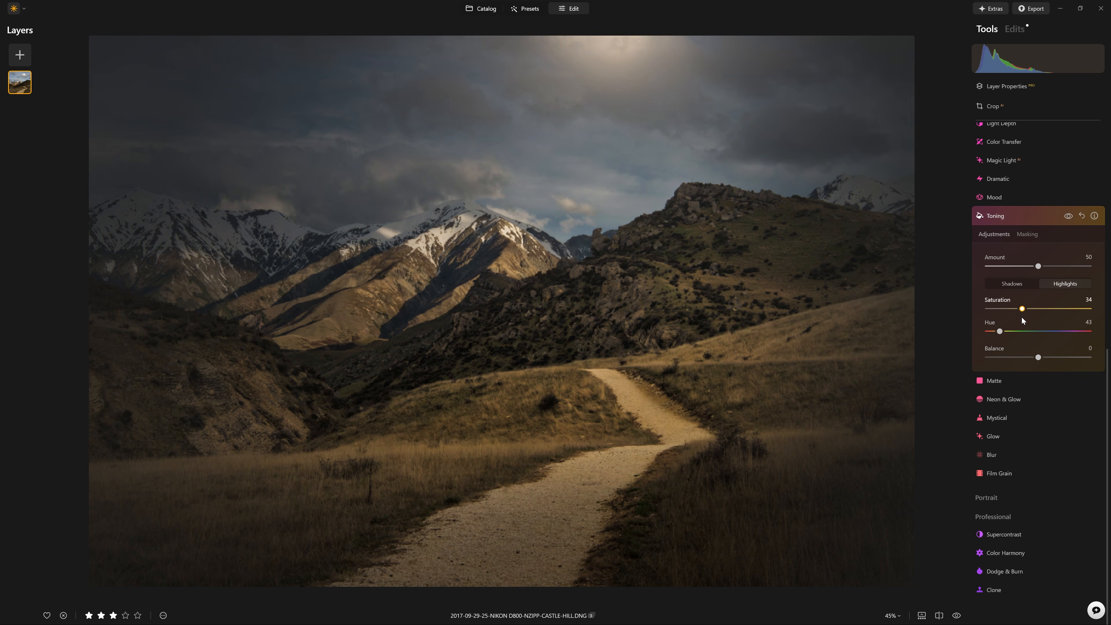
Tint the shadows blue with Hue 239, compare the effect at full saturation, and set the shadows Saturation to 18.
{"action": "left_click", "coordinate": [1017, 284]}
{"action": "left_click_drag", "start_coordinate": [989, 309], "coordinate": [1090, 309]}
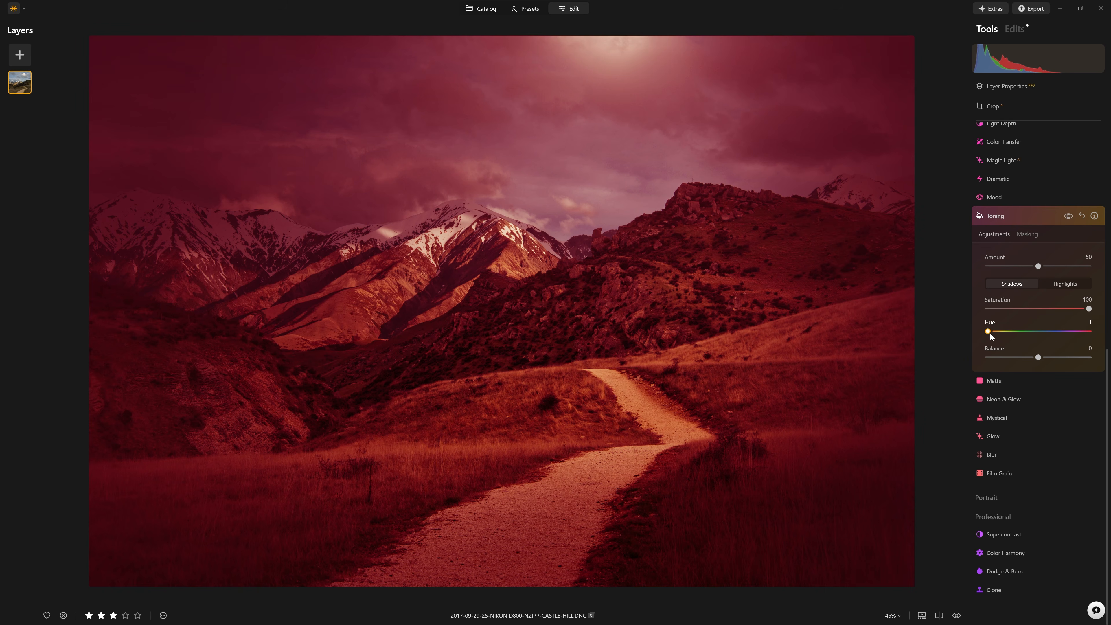
{"action": "left_click_drag", "start_coordinate": [989, 335], "coordinate": [1055, 331]}
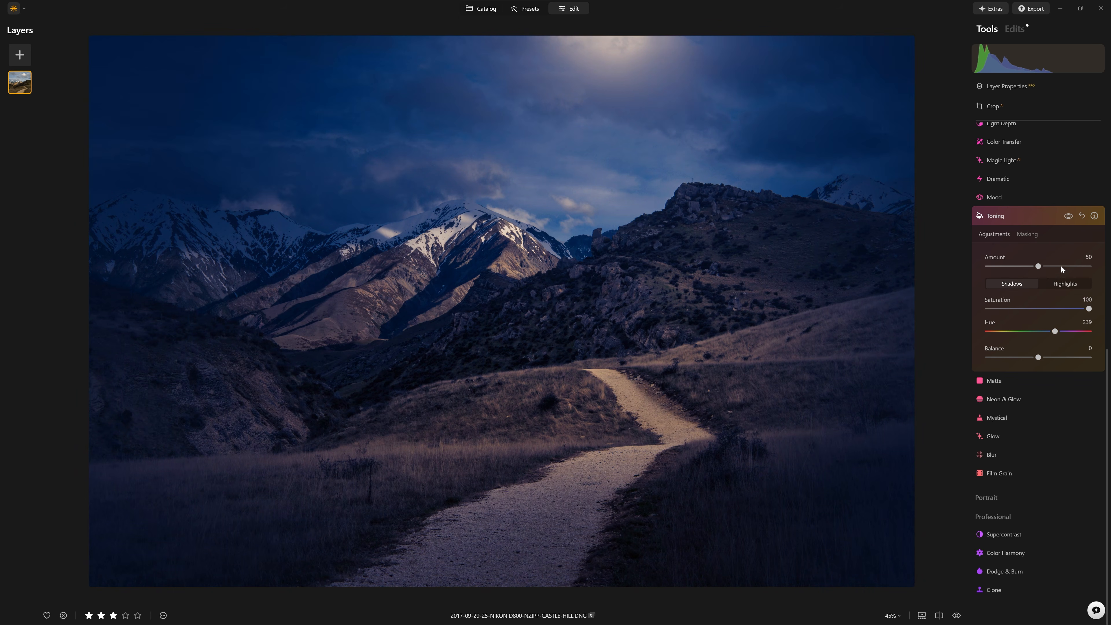
{"action": "left_click", "coordinate": [1068, 216]}
{"action": "left_click", "coordinate": [1068, 215]}
{"action": "left_click_drag", "start_coordinate": [1090, 311], "coordinate": [1006, 312]}
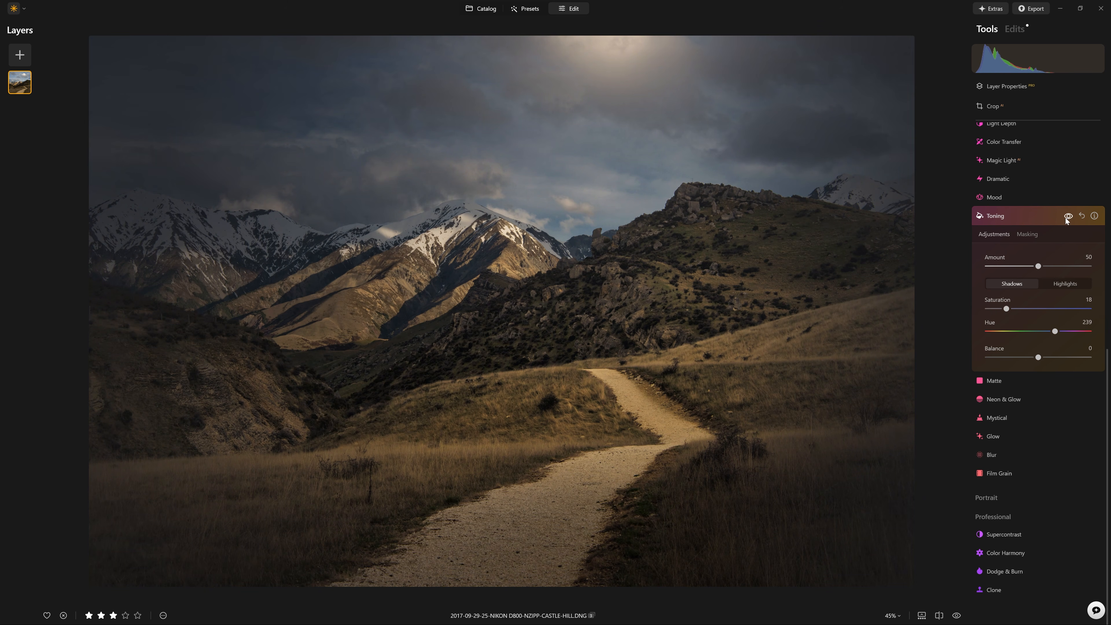
Set the Toning Amount to 66, try a Balance of -100, and compare the photo with and without the effect.
{"action": "mouse_move", "coordinate": [1039, 267]}
{"action": "left_mouse_down"}
{"action": "mouse_move", "coordinate": [1090, 270]}
{"action": "mouse_move", "coordinate": [993, 270]}
{"action": "mouse_move", "coordinate": [1078, 270]}
{"action": "mouse_move", "coordinate": [1055, 270]}
{"action": "left_mouse_up"}
{"action": "left_click_drag", "start_coordinate": [1054, 357], "coordinate": [985, 360]}
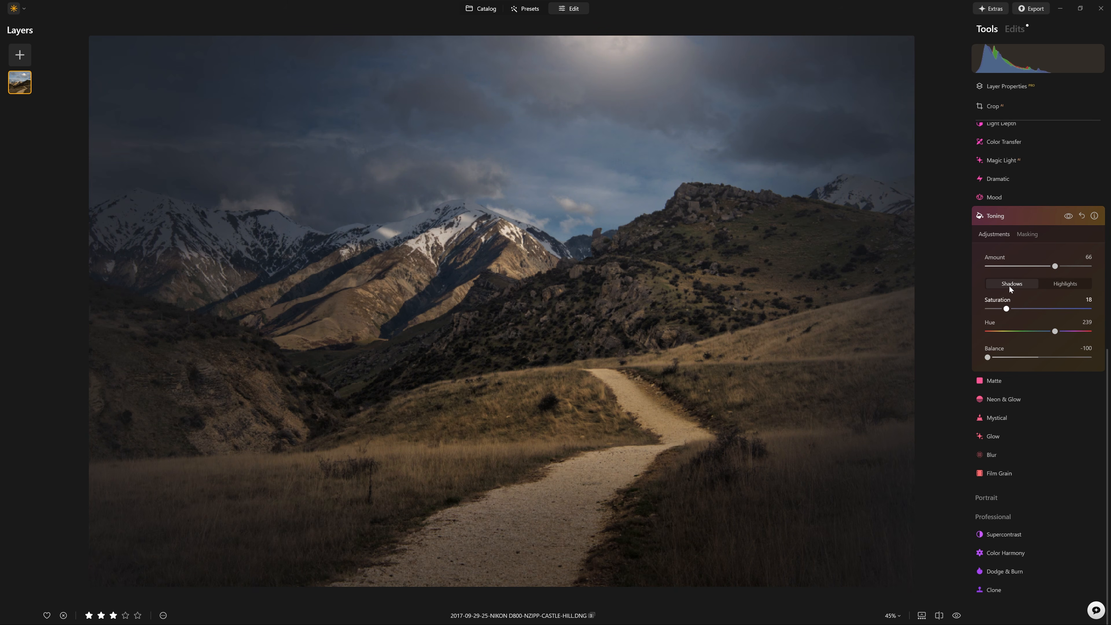
{"action": "left_click", "coordinate": [1068, 216]}
{"action": "left_click", "coordinate": [1069, 216]}
Shift the Toning Balance toward the highlights, trying 66 before settling on 46, and compare the photo with and without the effect.
{"action": "left_click_drag", "start_coordinate": [988, 362], "coordinate": [1072, 350]}
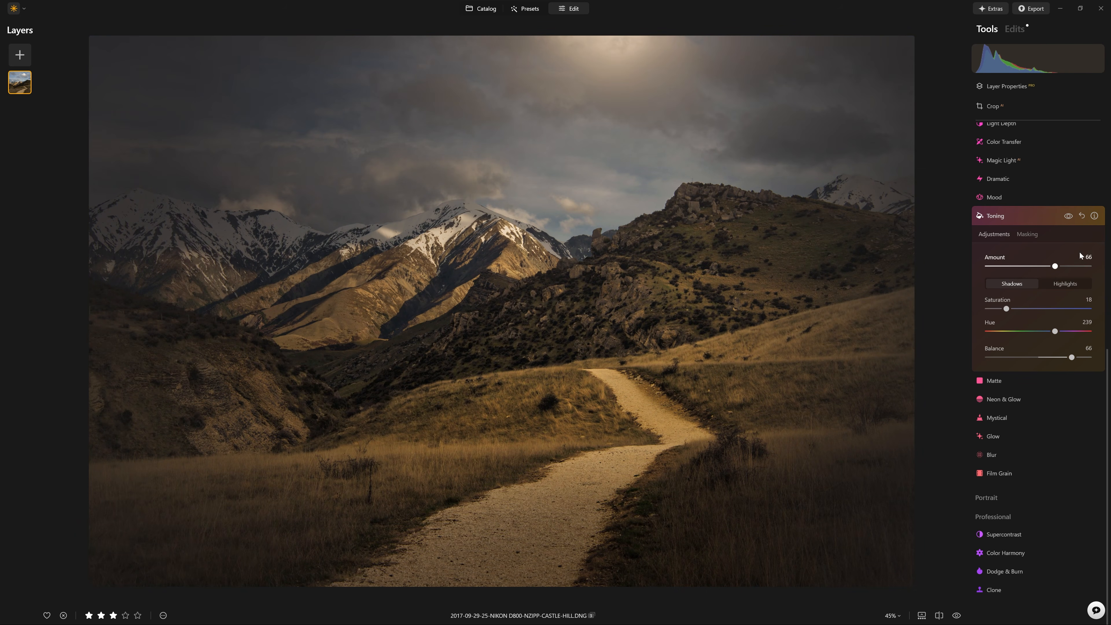
{"action": "left_click", "coordinate": [1072, 219]}
{"action": "left_click", "coordinate": [1072, 220]}
{"action": "mouse_move", "coordinate": [1062, 358]}
{"action": "left_mouse_down"}
{"action": "mouse_move", "coordinate": [1051, 359]}
{"action": "mouse_move", "coordinate": [1062, 359]}
{"action": "left_mouse_up"}
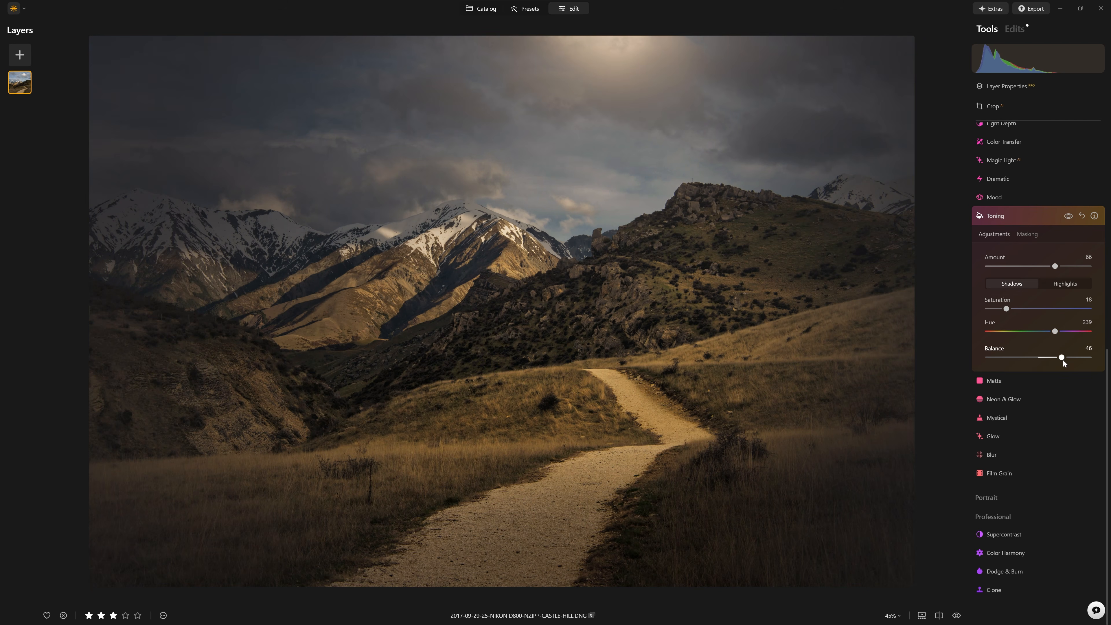
{"action": "left_click", "coordinate": [1068, 216]}
{"action": "left_click", "coordinate": [1068, 216]}
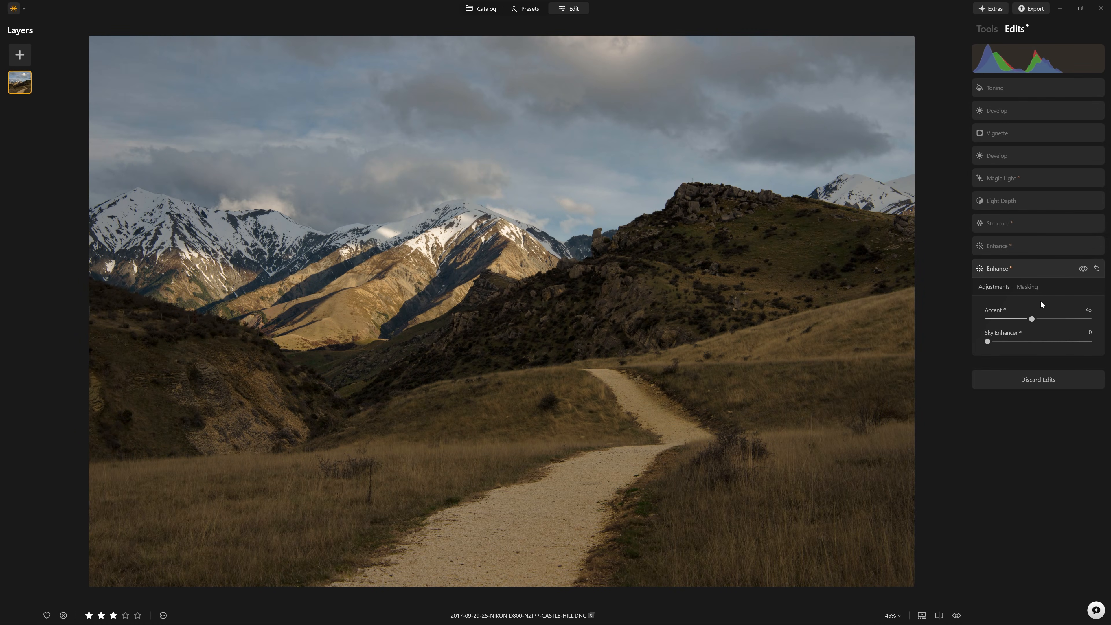
Review the two Enhance AI edits in the edit history, comparing the photo with and without the Sky Enhancer adjustment.
{"action": "left_click_drag", "start_coordinate": [1082, 268], "coordinate": [1083, 249]}
{"action": "left_click", "coordinate": [1050, 251]}
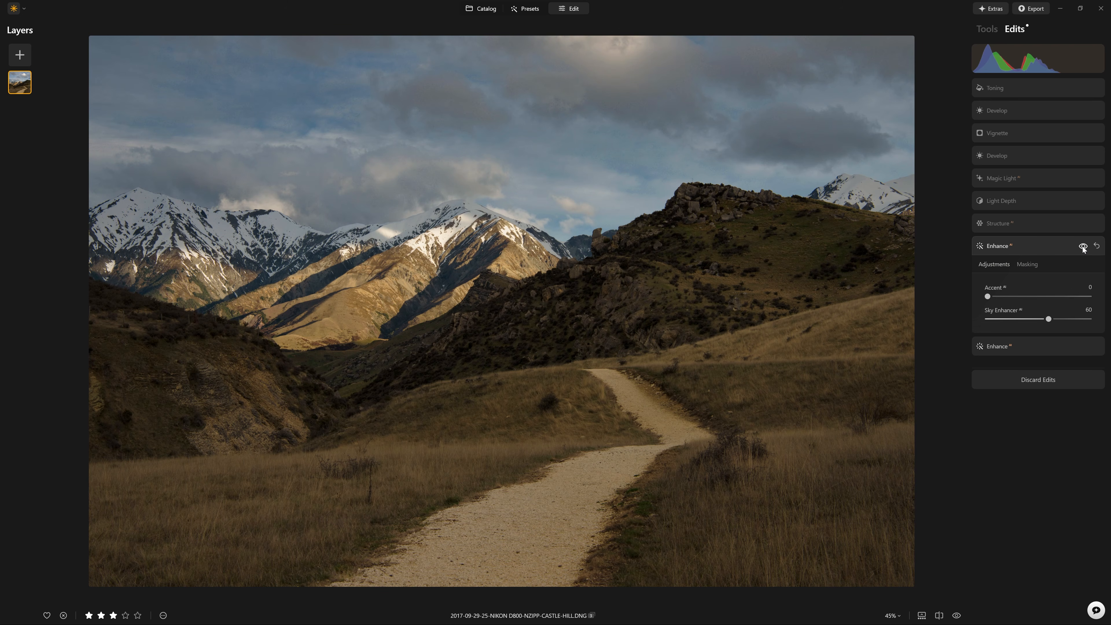
{"action": "left_click", "coordinate": [1083, 247]}
{"action": "left_click", "coordinate": [1083, 248]}
Open the Structure AI edit and compare the photo with and without it.
{"action": "left_click", "coordinate": [1050, 223]}
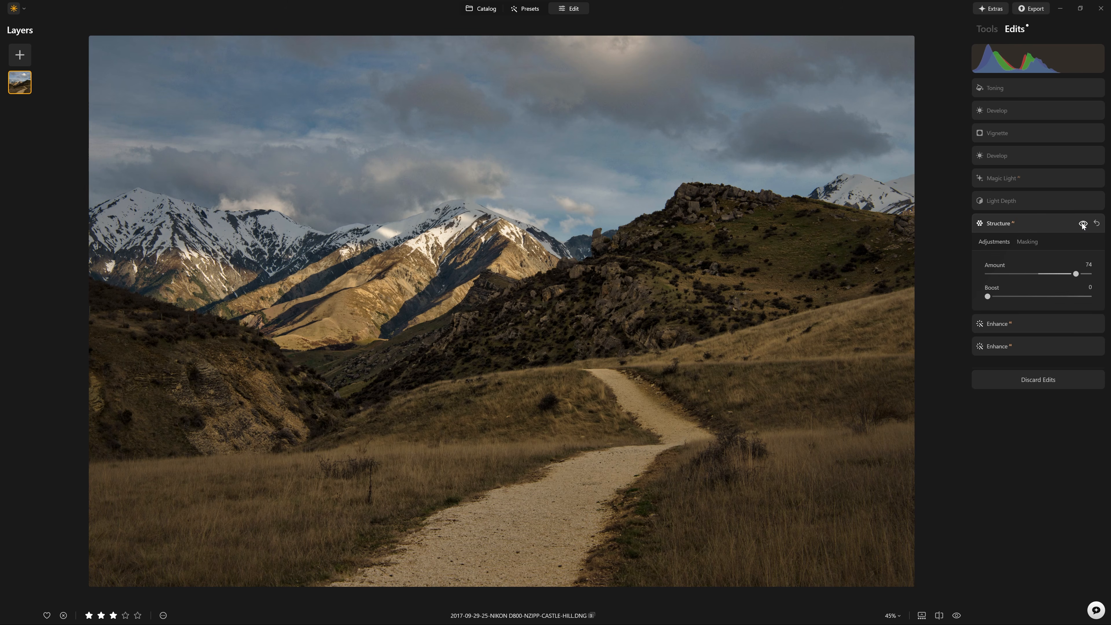
{"action": "left_click", "coordinate": [1083, 224]}
{"action": "left_click", "coordinate": [1083, 223]}
{"action": "left_click", "coordinate": [1084, 224]}
{"action": "left_click", "coordinate": [1084, 224]}
{"action": "left_click", "coordinate": [1085, 225]}
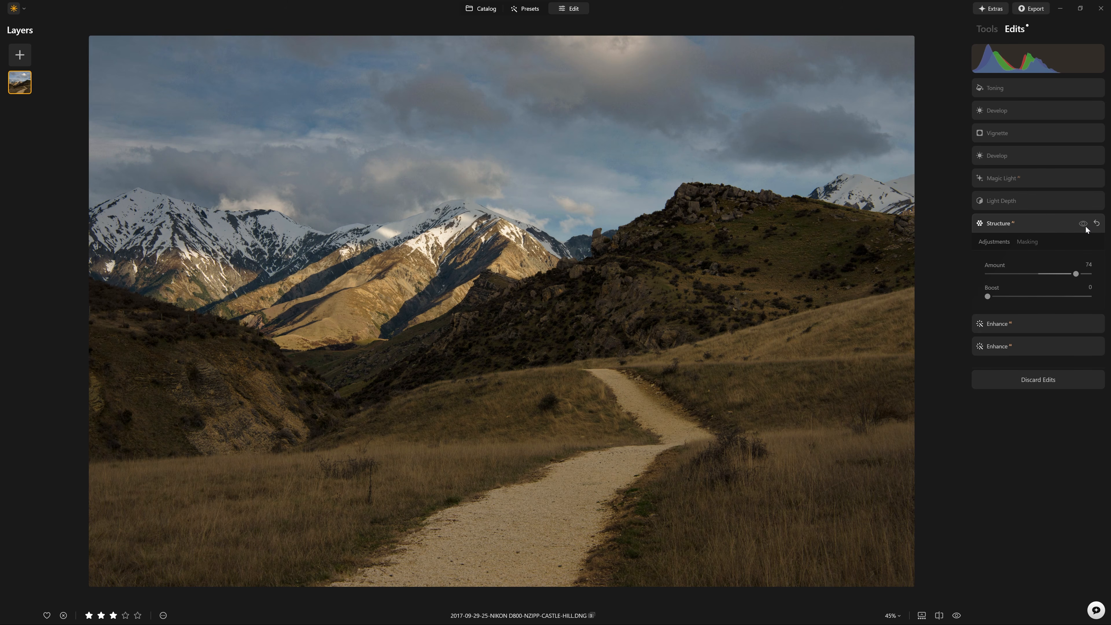
{"action": "left_click", "coordinate": [1084, 225]}
{"action": "left_click", "coordinate": [1084, 225]}
{"action": "left_click", "coordinate": [1084, 225]}
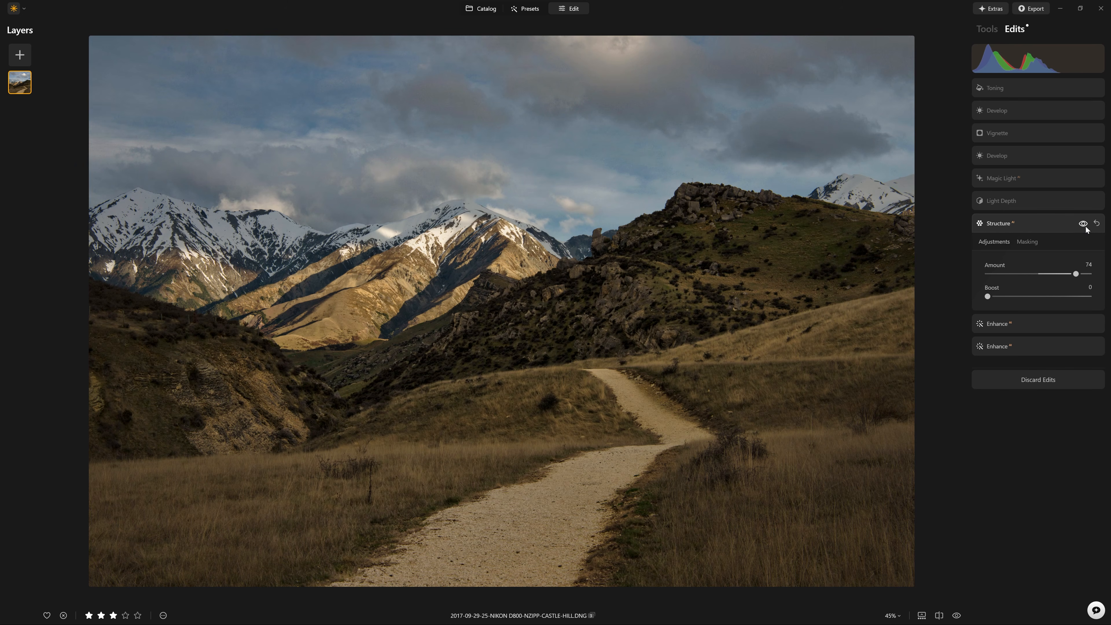
Open the Light Depth edit and compare the photo with and without its relighting.
{"action": "left_click", "coordinate": [1057, 201]}
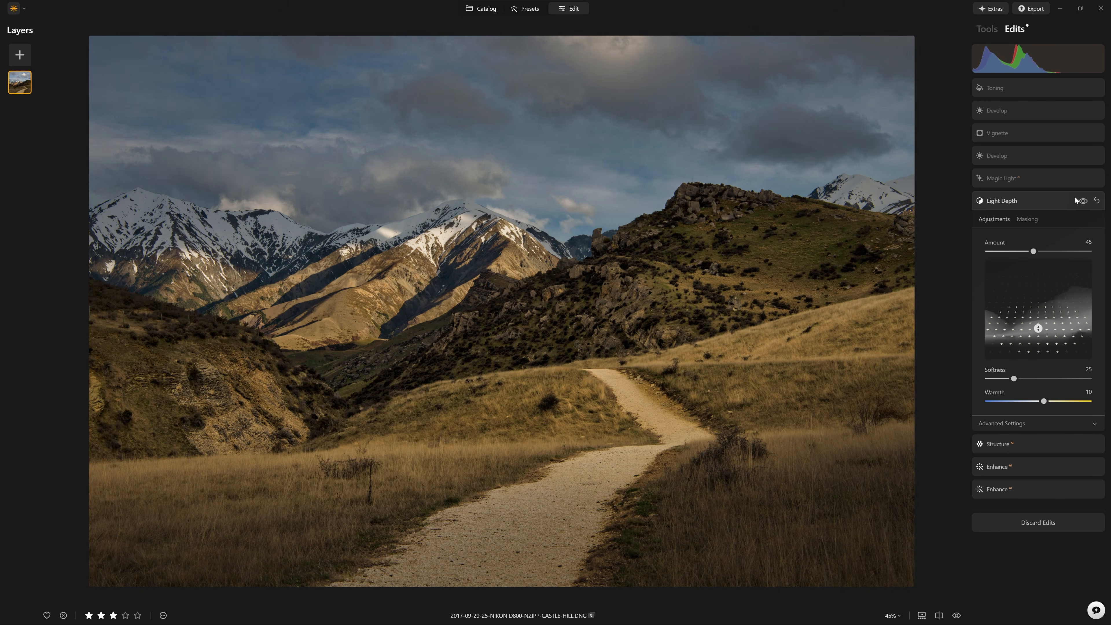
{"action": "left_click", "coordinate": [1084, 201]}
{"action": "left_click", "coordinate": [1084, 202]}
{"action": "left_click", "coordinate": [1083, 202]}
{"action": "left_click", "coordinate": [1084, 202]}
{"action": "left_click", "coordinate": [1084, 201]}
{"action": "left_click", "coordinate": [1083, 202]}
Open the Magic Light AI edit and compare the sky with and without the added light source.
{"action": "left_click", "coordinate": [1037, 179]}
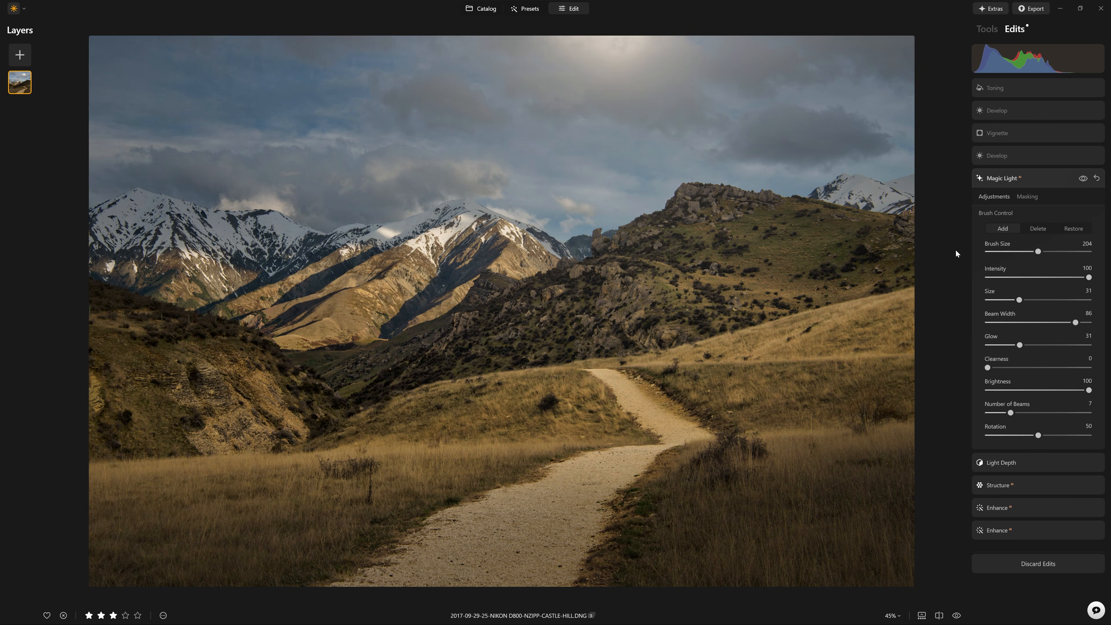
{"action": "left_click", "coordinate": [1083, 179]}
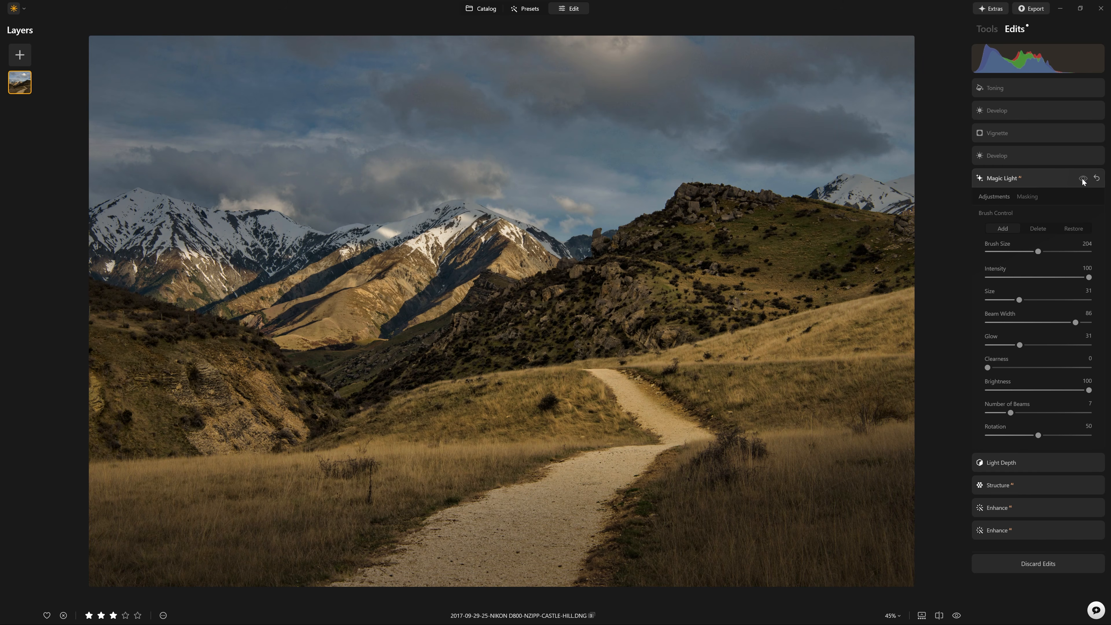
{"action": "left_click", "coordinate": [1083, 179]}
{"action": "left_click", "coordinate": [1083, 179]}
{"action": "left_click", "coordinate": [1083, 179]}
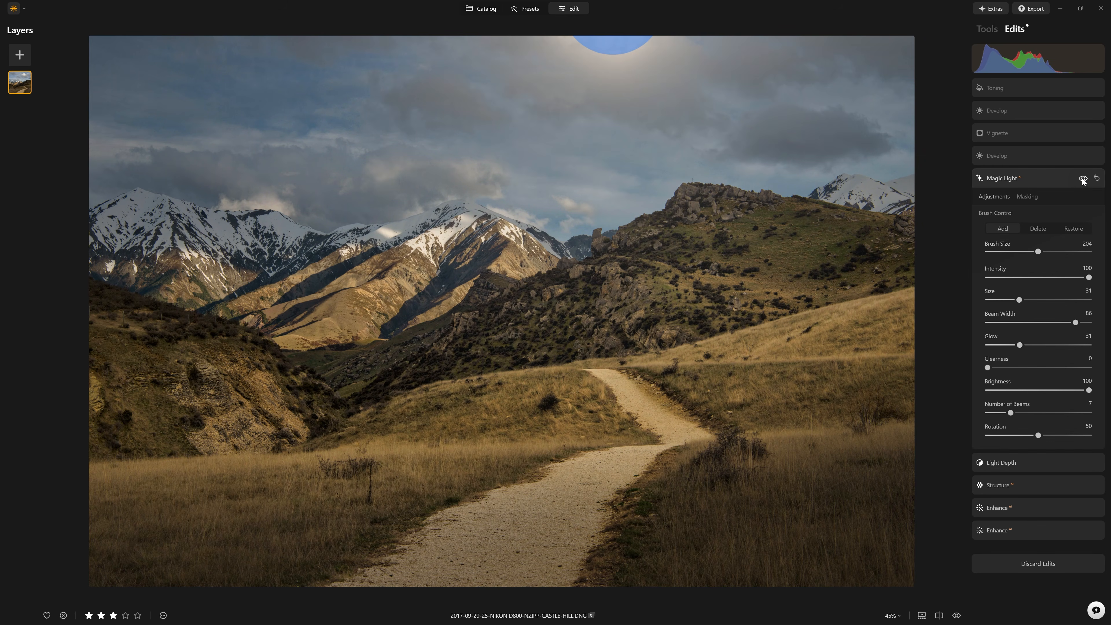
{"action": "left_click", "coordinate": [1083, 180]}
{"action": "left_click", "coordinate": [1083, 180]}
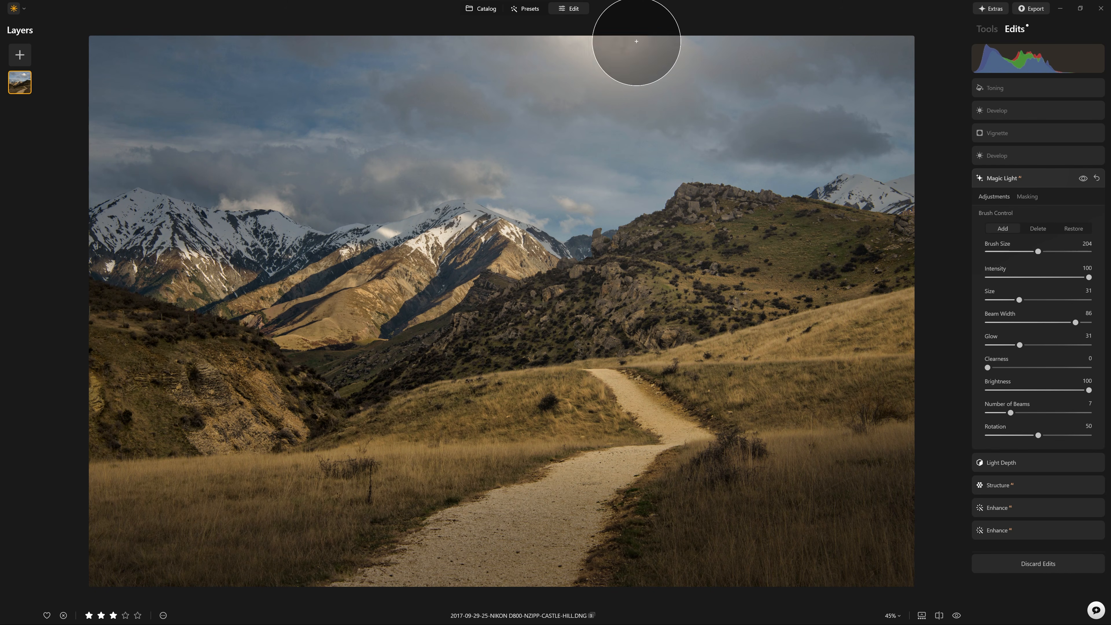
Inspect the curve of the Develop edit made before the Vignette, and compare the photo with and without that edit.
{"action": "left_click", "coordinate": [1055, 151]}
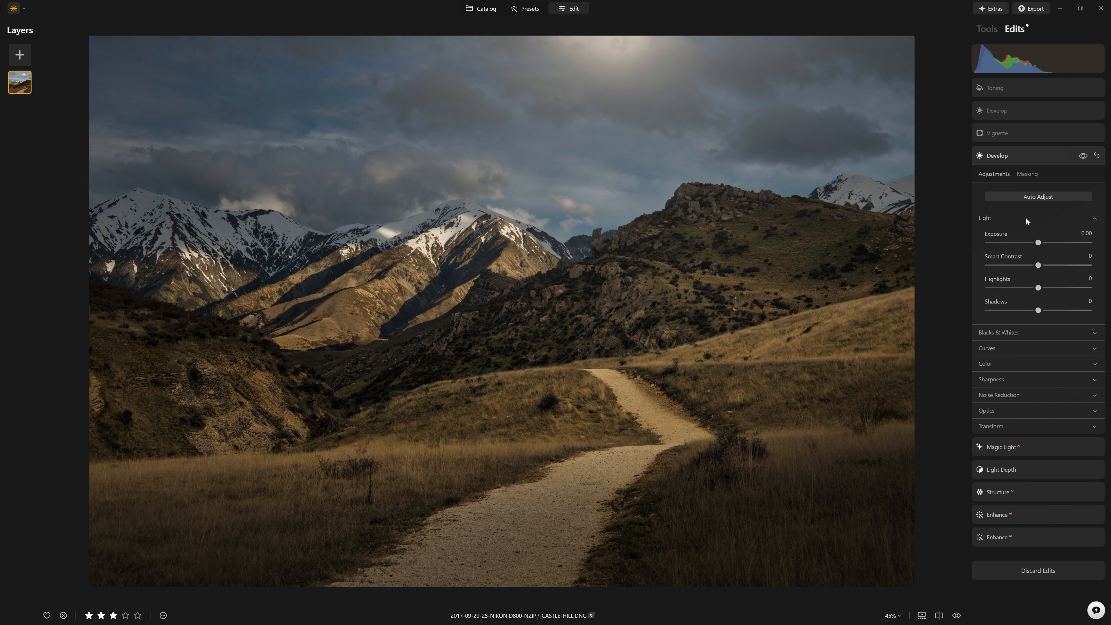
{"action": "left_click", "coordinate": [1009, 349]}
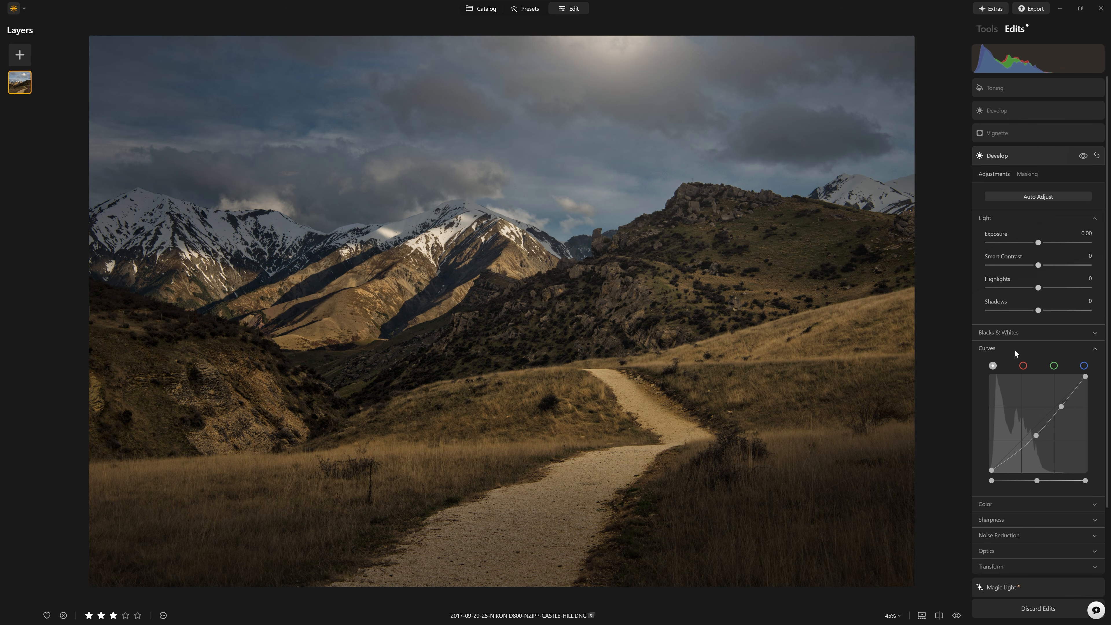
{"action": "left_click", "coordinate": [1090, 156]}
{"action": "left_click", "coordinate": [1089, 155]}
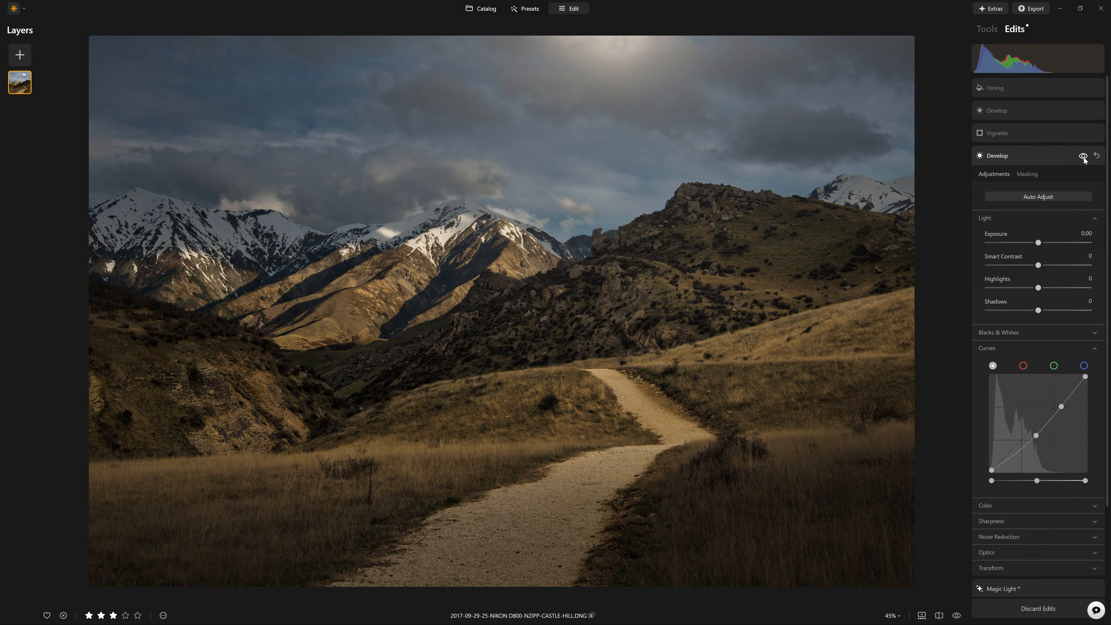
{"action": "left_click", "coordinate": [1089, 155]}
{"action": "left_click", "coordinate": [1089, 156]}
Open the Vignette edit and compare the photo with and without the darkened edges.
{"action": "left_click", "coordinate": [1045, 137]}
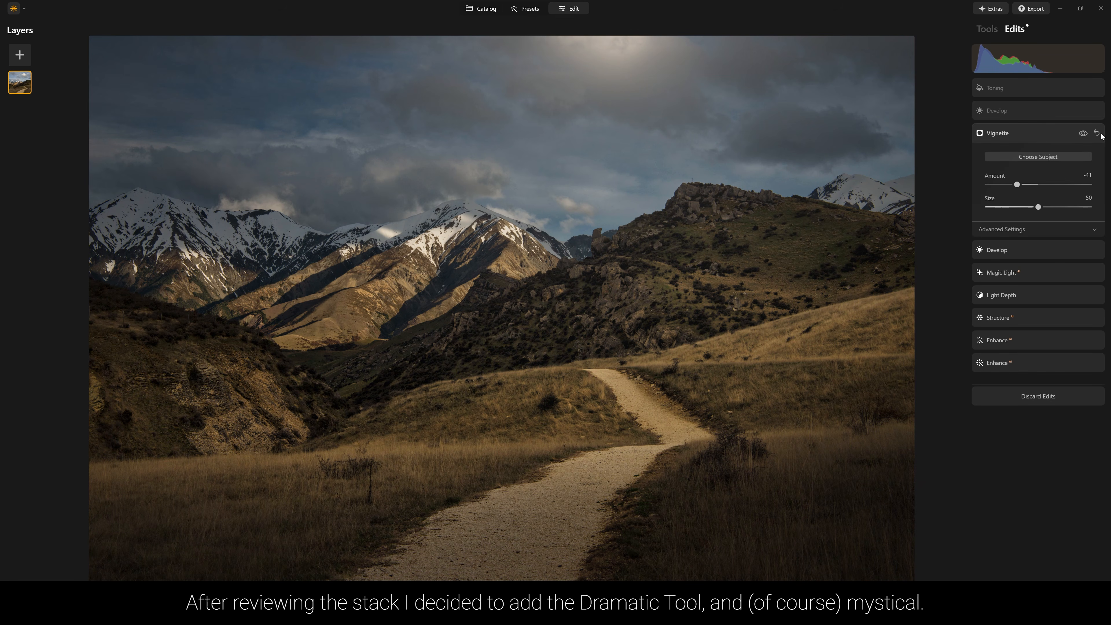
{"action": "left_click", "coordinate": [1084, 134]}
{"action": "left_click", "coordinate": [1084, 134]}
Inspect the flattened curve of the Develop edit made after the Vignette, and compare the photo with and without that edit.
{"action": "left_click", "coordinate": [1001, 114]}
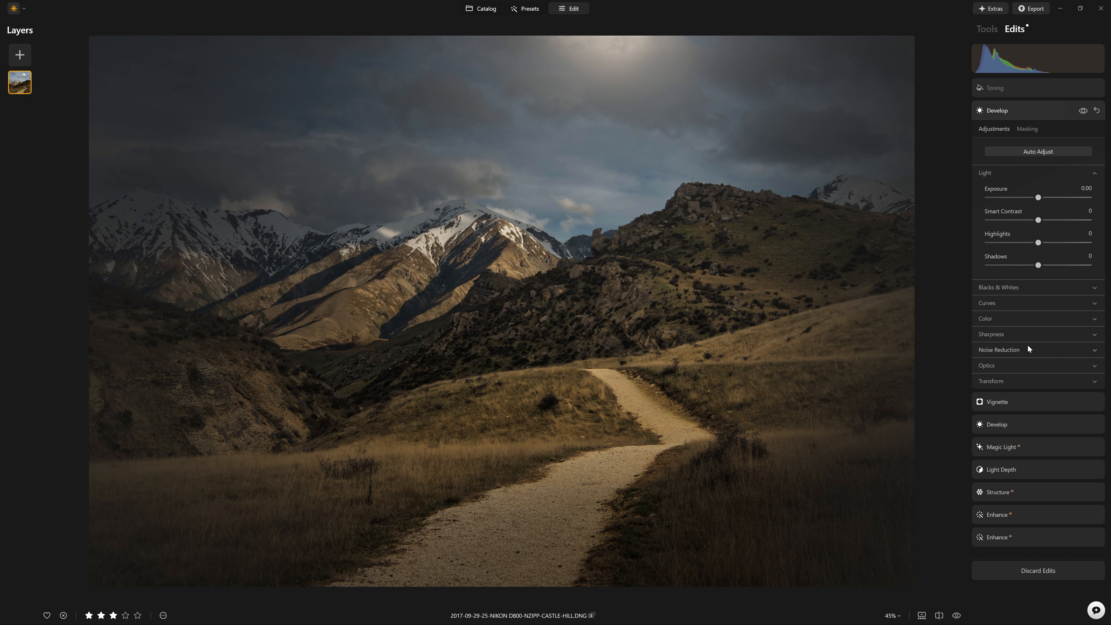
{"action": "left_click", "coordinate": [1029, 303]}
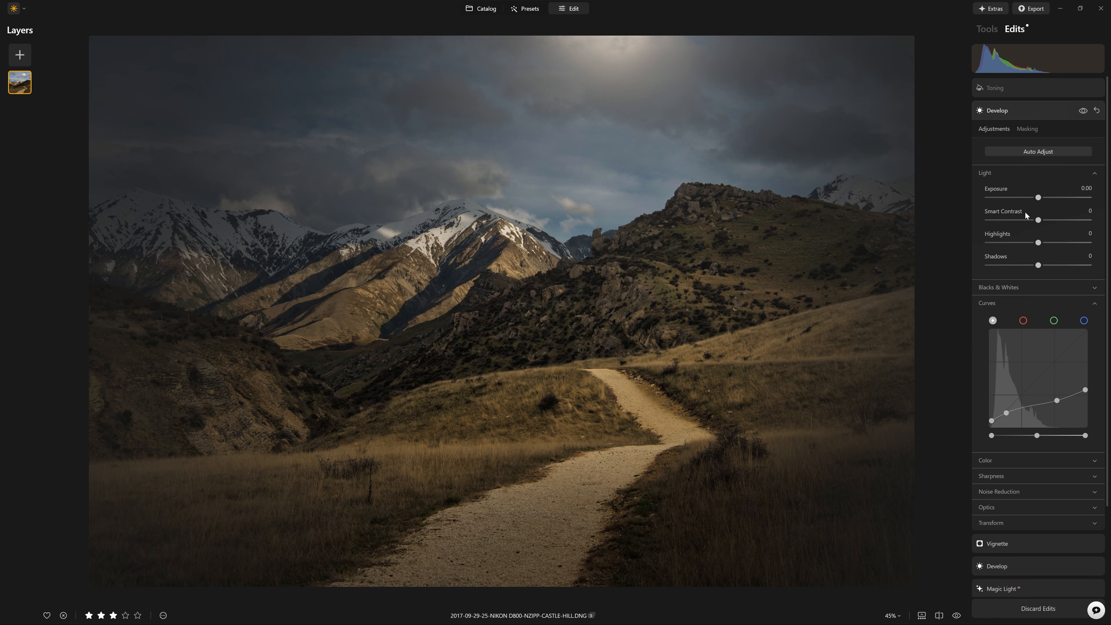
{"action": "left_click", "coordinate": [1080, 113]}
{"action": "left_click", "coordinate": [1081, 113]}
{"action": "left_click", "coordinate": [1082, 113]}
{"action": "left_click", "coordinate": [1082, 113]}
{"action": "left_click", "coordinate": [1082, 113]}
{"action": "left_click", "coordinate": [1083, 113]}
{"action": "left_click", "coordinate": [1083, 113]}
{"action": "left_click", "coordinate": [1082, 113]}
Compare the photo with and without the Toning edit, reduce its Amount, and collapse the edit.
{"action": "left_click", "coordinate": [1071, 92]}
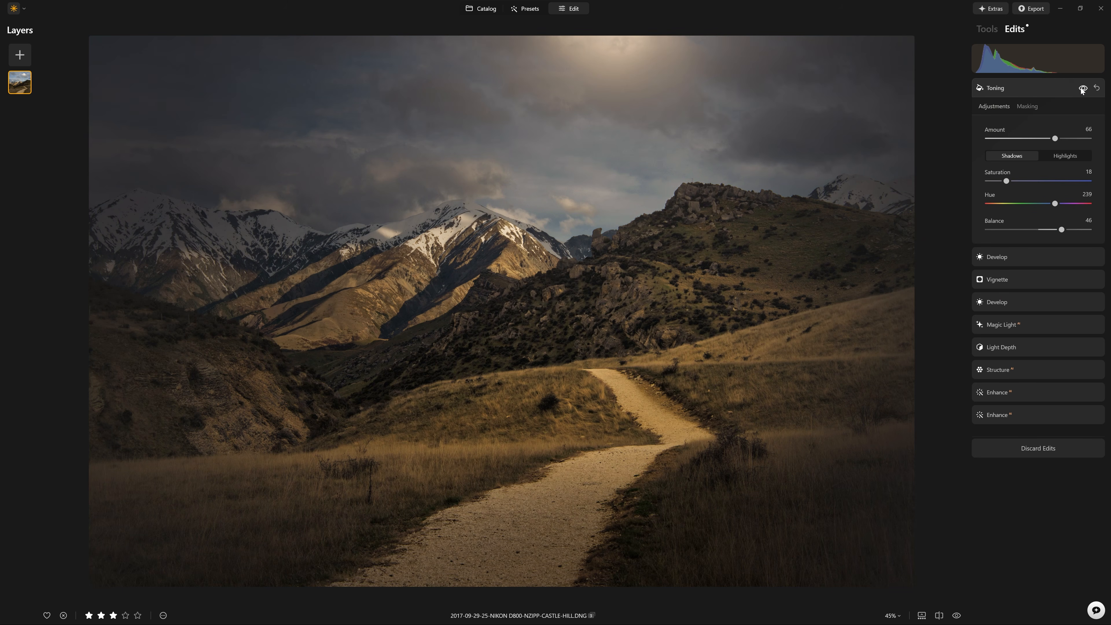
{"action": "left_click", "coordinate": [1082, 89]}
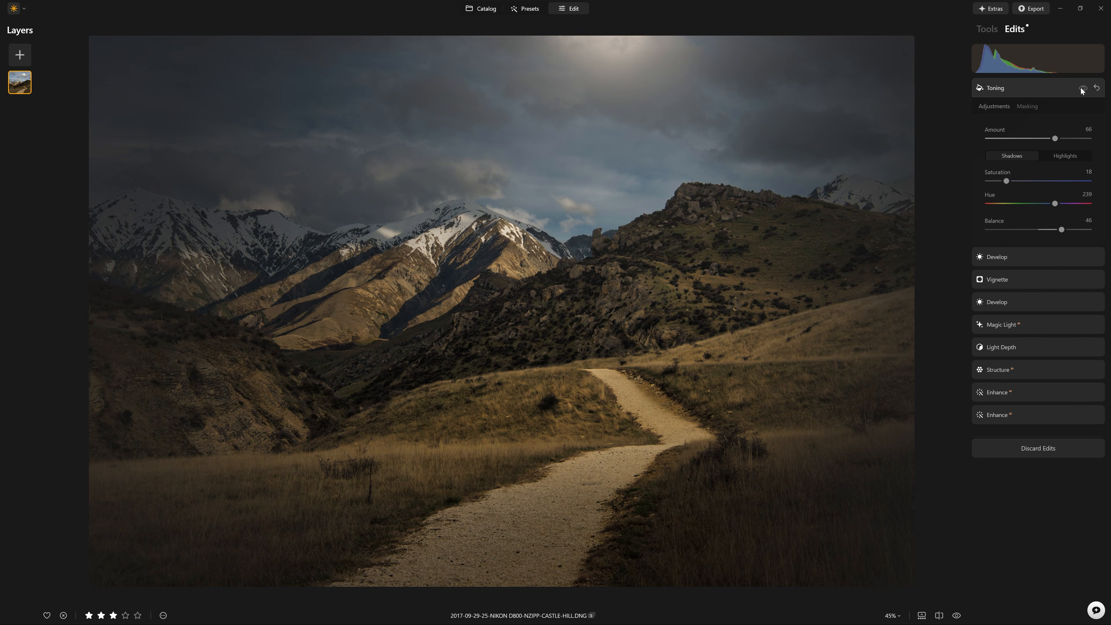
{"action": "left_click", "coordinate": [1082, 89]}
{"action": "left_click", "coordinate": [1083, 88]}
{"action": "left_click", "coordinate": [1082, 89]}
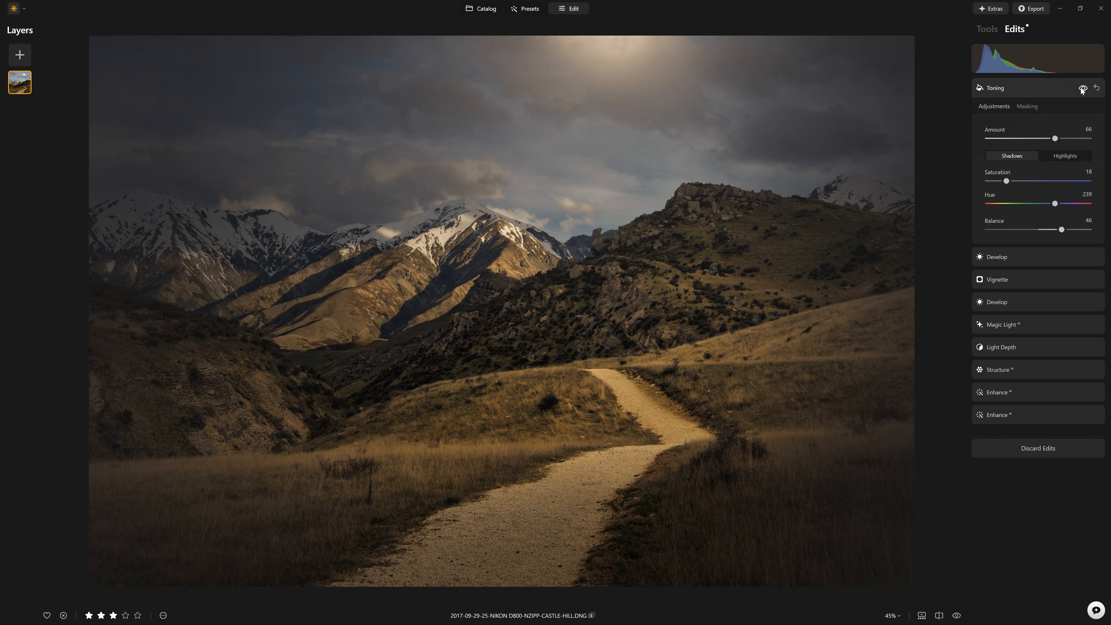
{"action": "left_click_drag", "start_coordinate": [1057, 139], "coordinate": [1028, 139]}
{"action": "left_click", "coordinate": [1032, 89]}
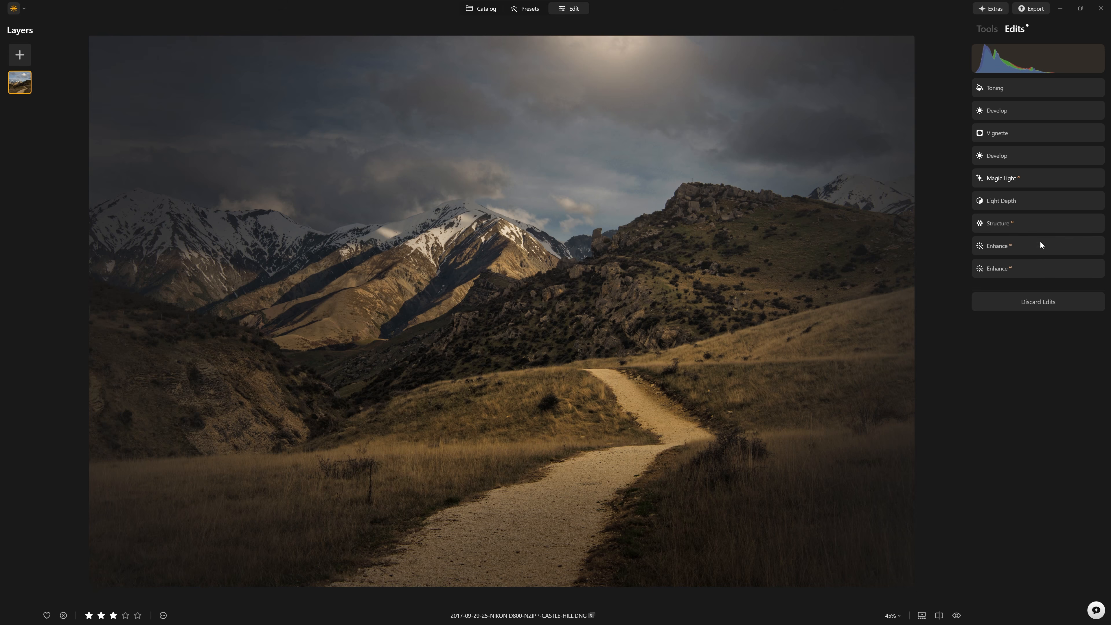